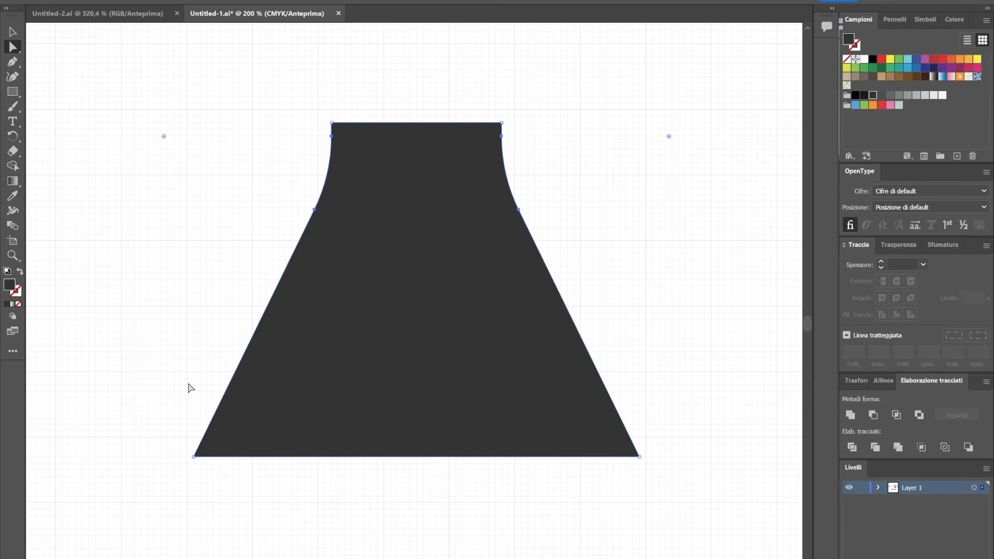
Round the dark jar's two bottom corners and draw a grey ellipse over its top edge as the opening
drag(632, 453, 469, 396)
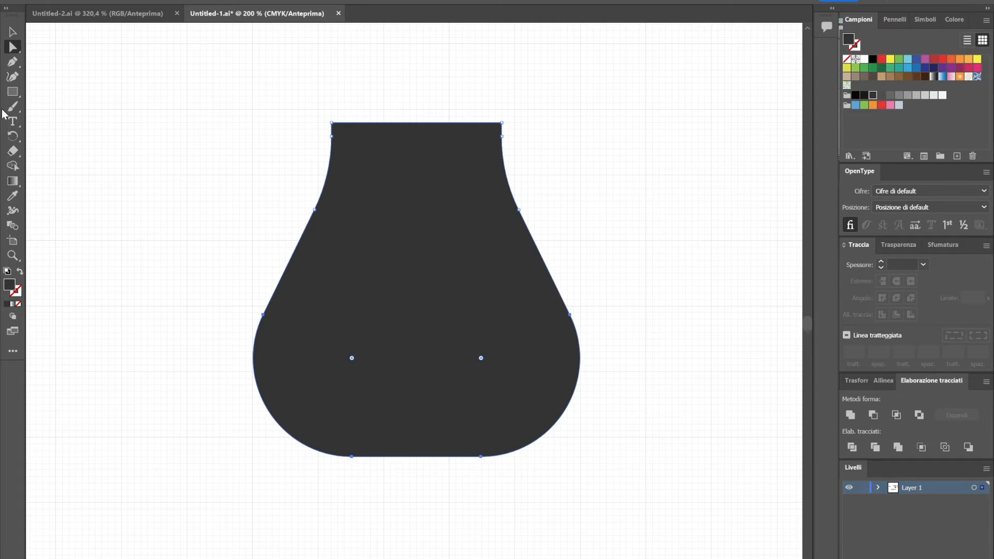
click(497, 76)
key(l)
click(907, 97)
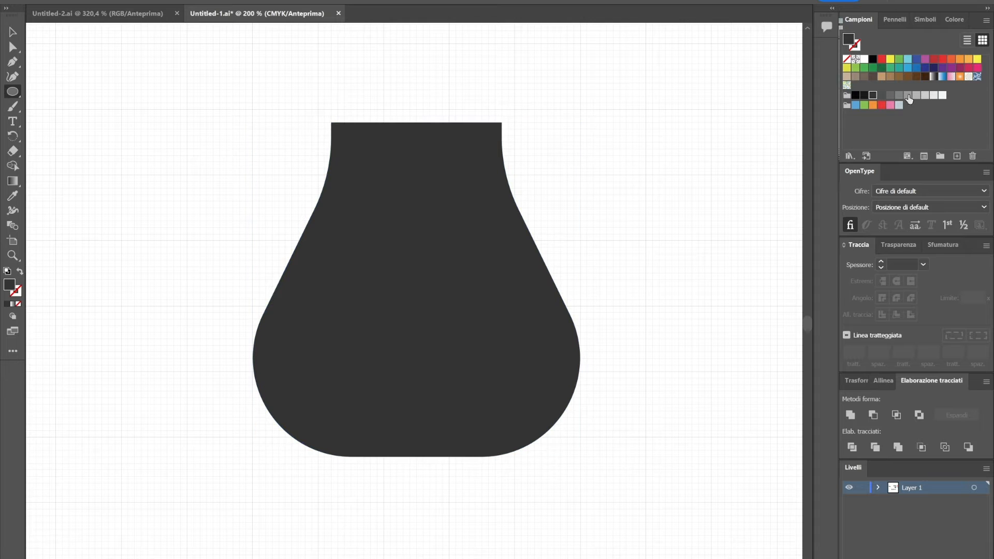
mouse_move(332, 98)
mouse_down()
mouse_move(437, 137)
mouse_move(500, 144)
mouse_up()
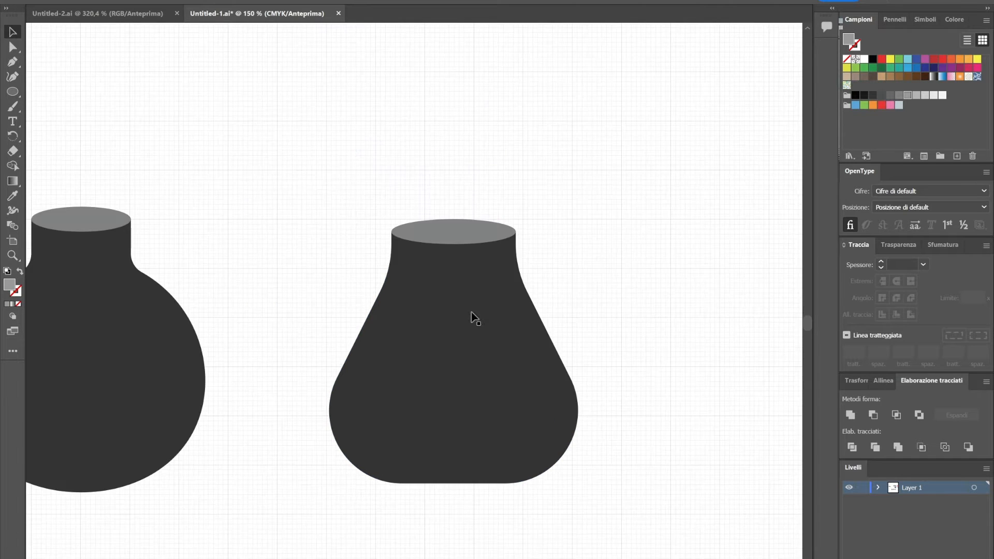
Bring the round jar's outline into After Effects as a mask on a new red 1080 × 1080 px solid and adjust its size
mouse_move(472, 317)
mouse_down()
mouse_move(636, 283)
mouse_move(584, 283)
mouse_up()
drag(431, 175, 444, 170)
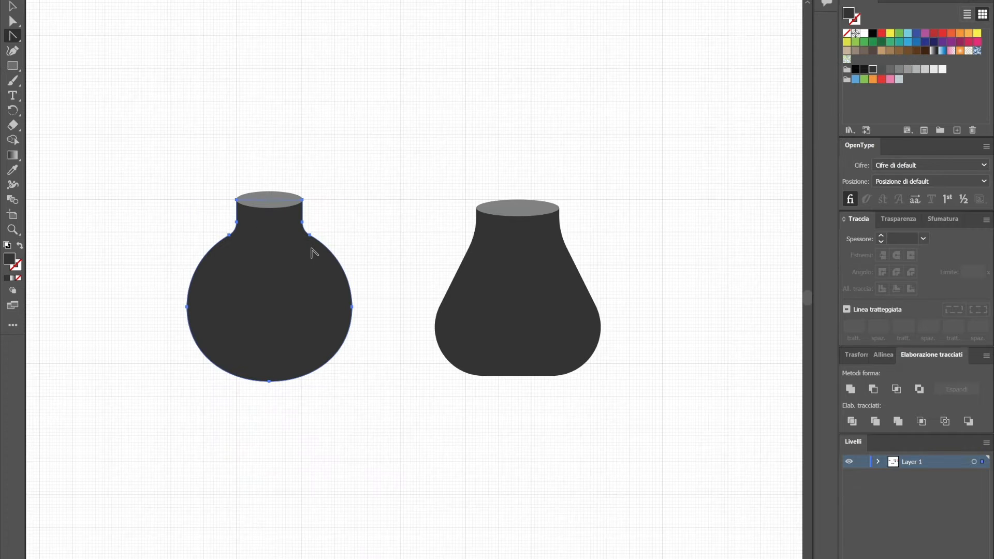
click(311, 250)
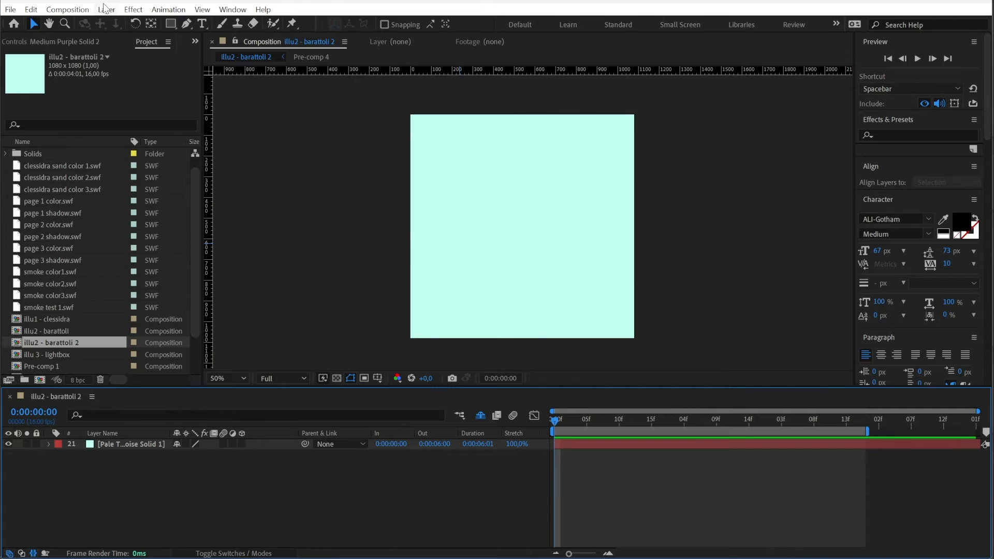
click(105, 9)
mouse_move(207, 24)
click(364, 34)
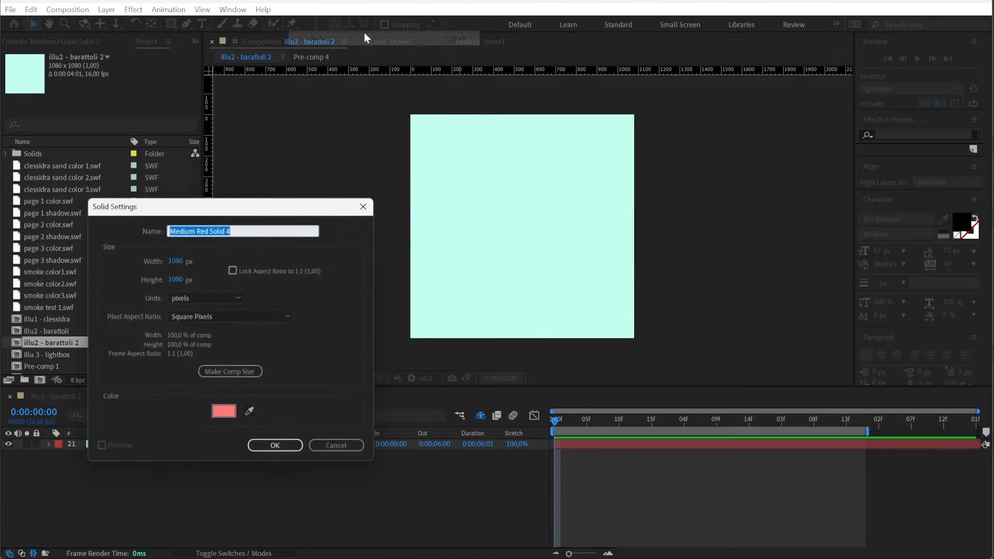
click(266, 448)
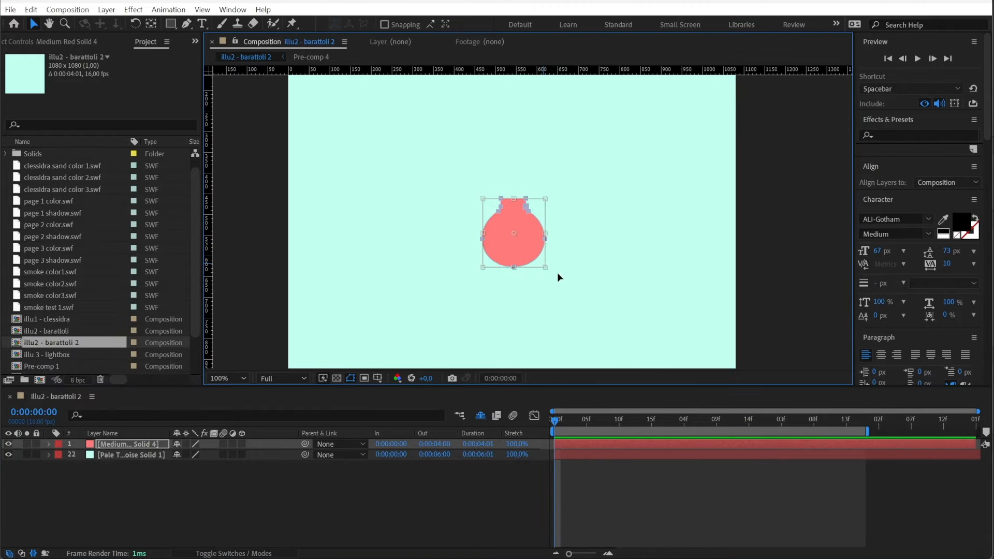
mouse_move(545, 267)
mouse_down()
mouse_move(572, 284)
mouse_move(548, 278)
mouse_up()
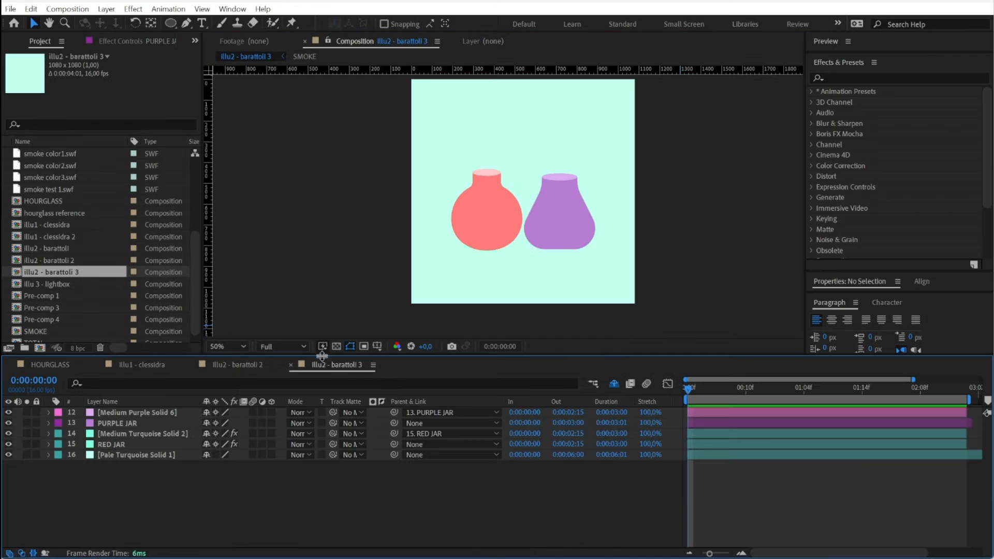
Add Position keyframes to the PURPLE JAR and RED JAR layers at 0:00:00:00 in the illu2 - barattoli 3 composition
click(120, 423)
ctrl+click(119, 444)
key(r)
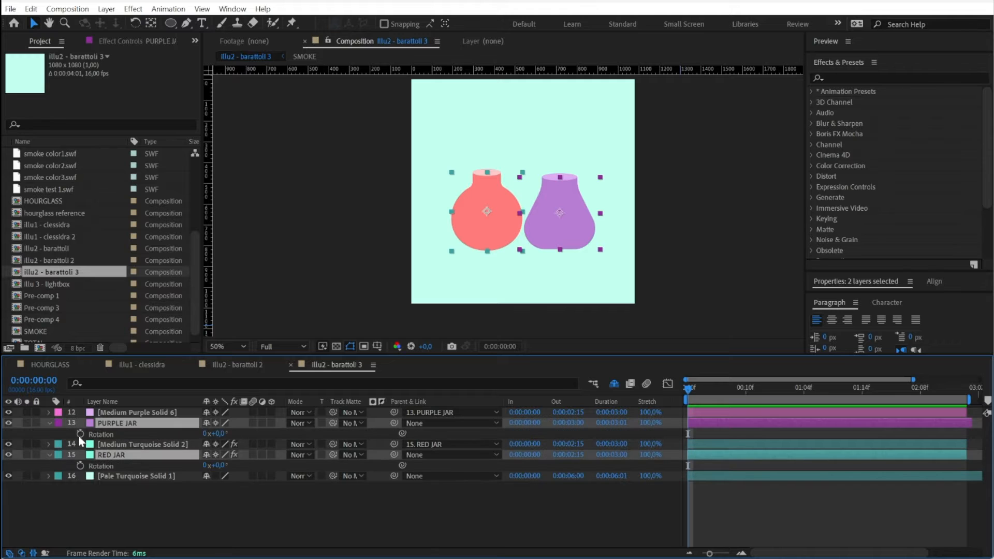
key(alt+shift+p)
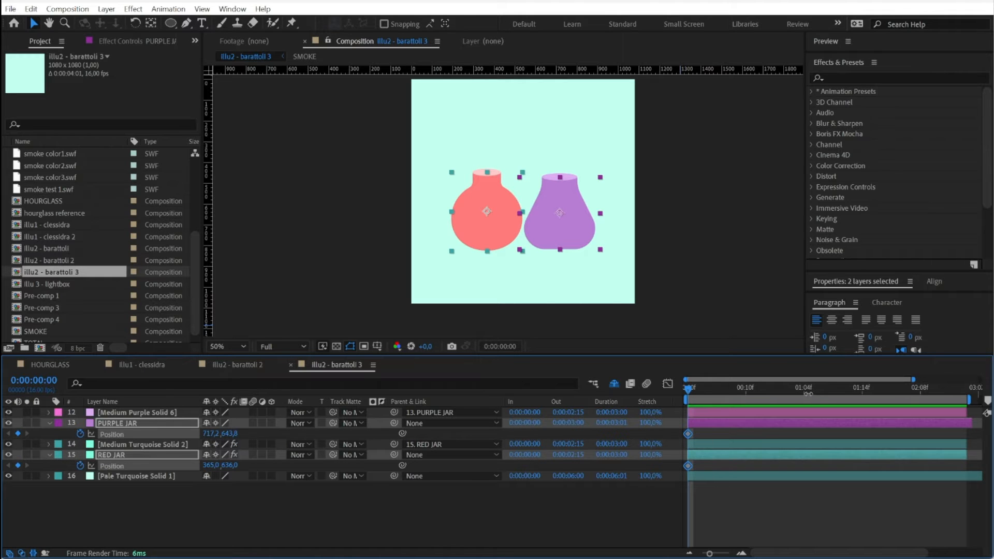
At 0:00:01:08, swap the jars by moving the red jar to 721, 636 and the purple jar to about 375.2, 643
click(802, 393)
click(826, 391)
click(479, 225)
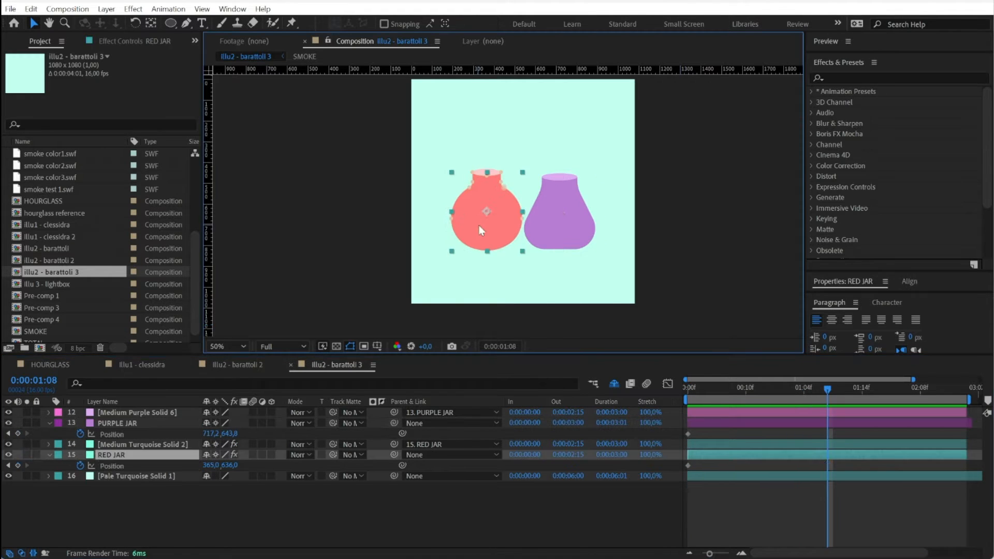
drag(480, 225, 462, 253)
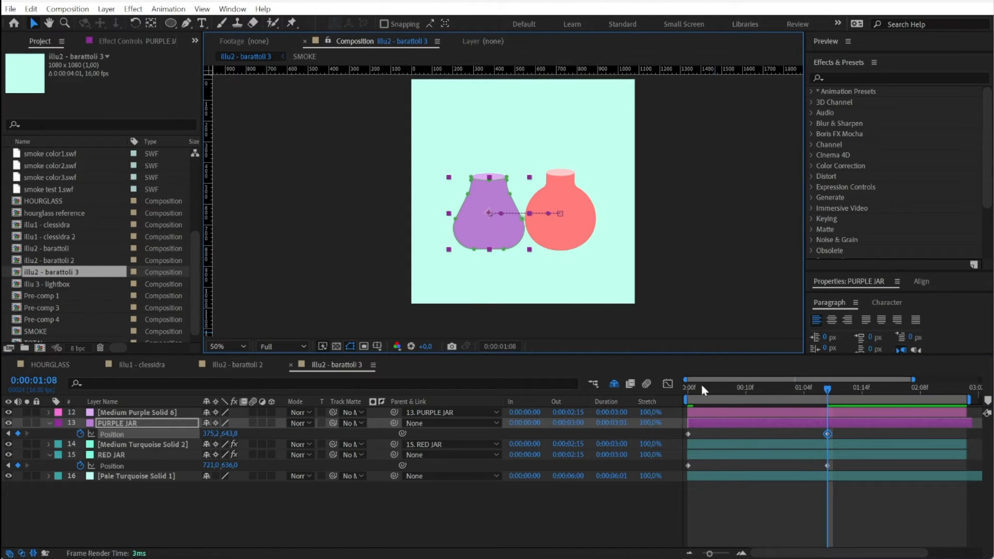
At the start frame, tilt the red jar about -9° and the purple jar about 8.4°, and shift the purple jar to 733.2, 643
drag(701, 384, 687, 386)
key(w)
drag(493, 194, 453, 186)
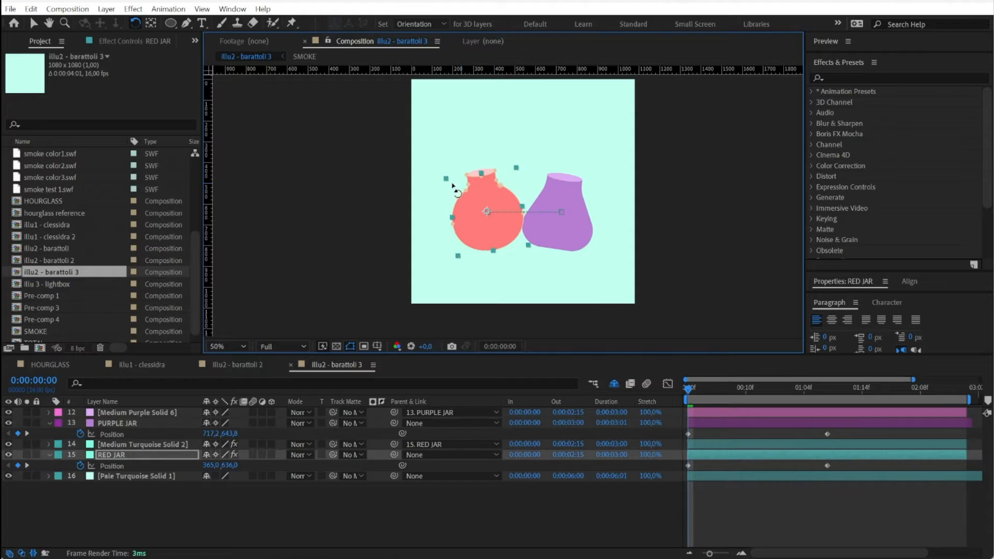
key(v)
drag(560, 218, 566, 229)
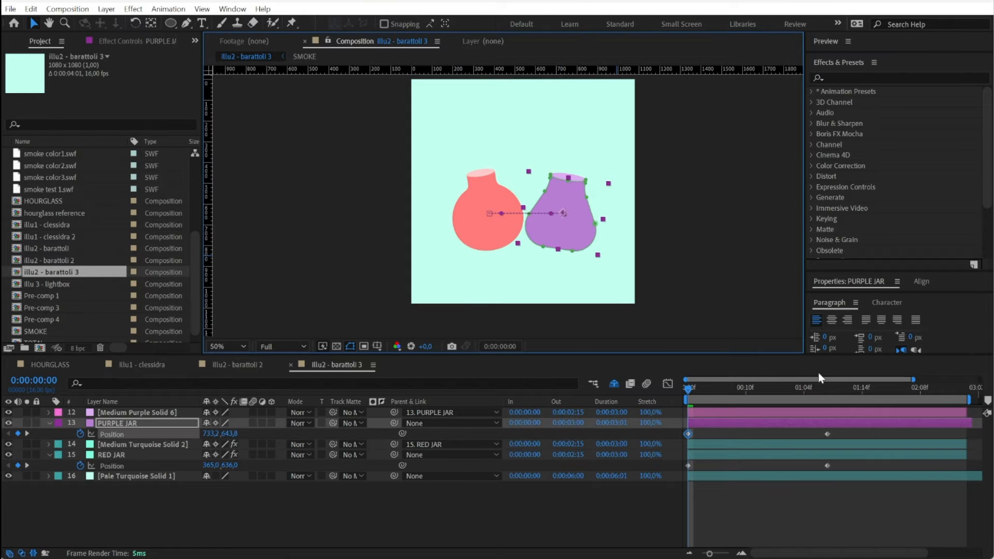
At 0:00:01:08, rotate the purple jar to about -10.1° and the red jar to about 12.4° so they tilt apart
drag(716, 397, 828, 395)
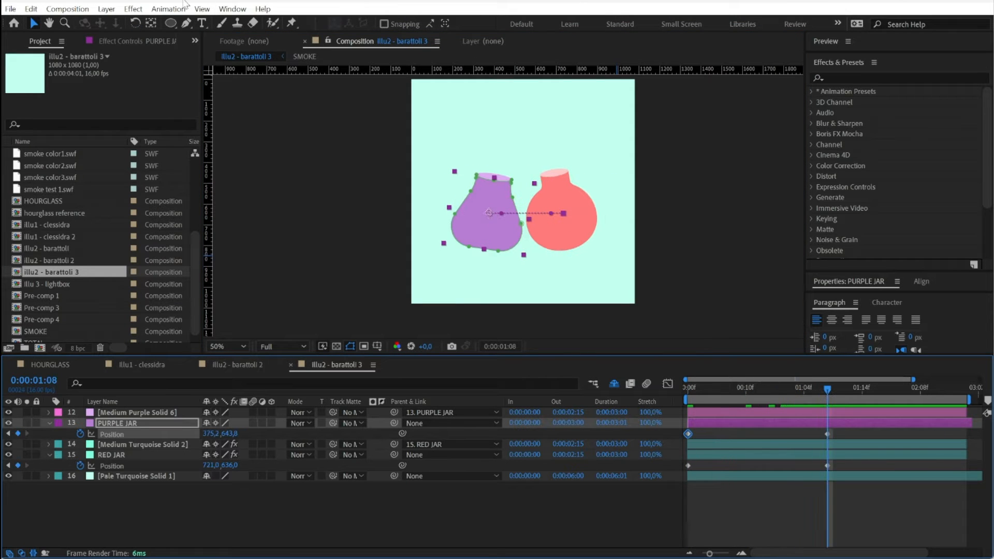
click(136, 24)
drag(451, 183, 444, 194)
drag(559, 189, 568, 190)
Nudge the middle positions, placing the purple jar at 355.2, 643 and the red jar at 721, 632
key(v)
click(486, 203)
key(shift+Left)
click(554, 201)
key(Up)
key(Up)
key(ctrl+alt+Left)
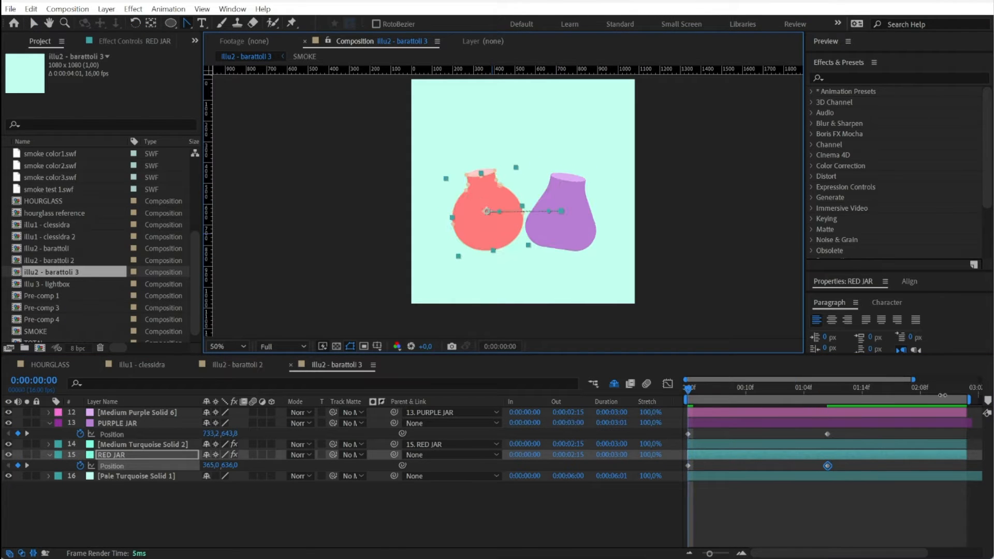
Copy both jars' starting Position and Rotation keyframes to 0:00:02:15 and apply Easy Ease to all of their keyframes
click(961, 392)
ctrl+click(947, 420)
key(u)
key(u)
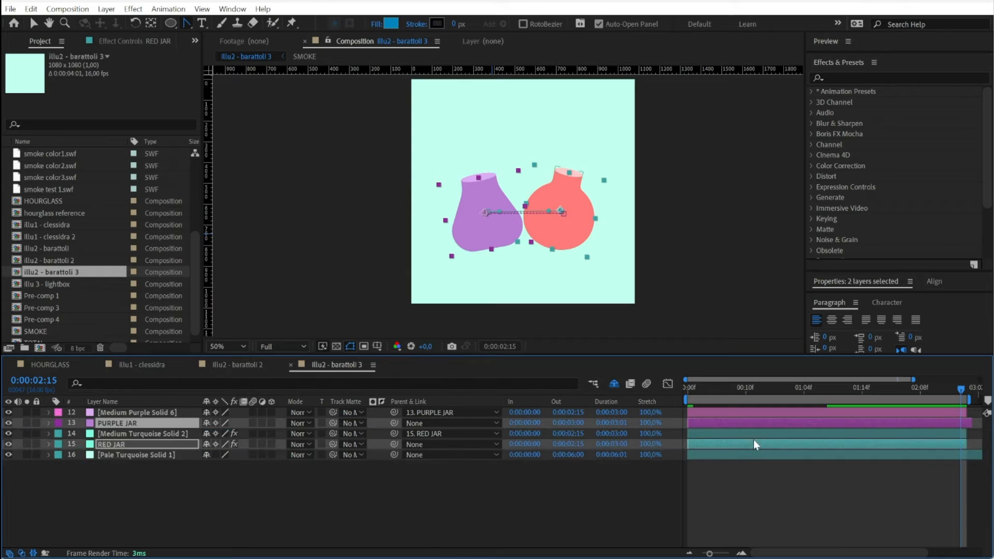
click(685, 444)
key(ctrl+c)
key(ctrl+v)
drag(686, 445, 681, 491)
key(ctrl+c)
key(ctrl+v)
drag(971, 430, 651, 503)
key(F9)
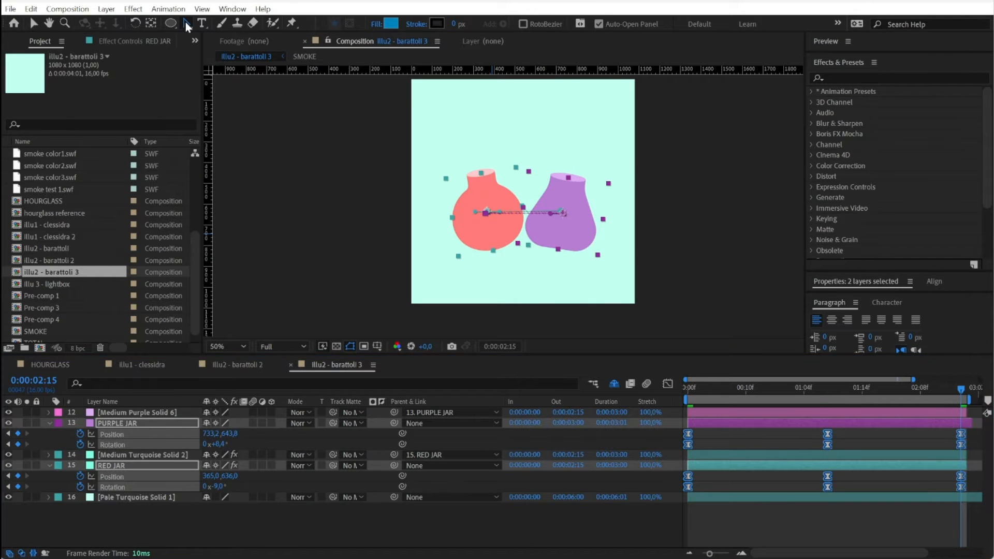
Bend the purple and red jars' motion paths into curved loops at the 0:00:01:08 keyframes and preview the movement
drag(692, 397, 828, 397)
click(487, 233)
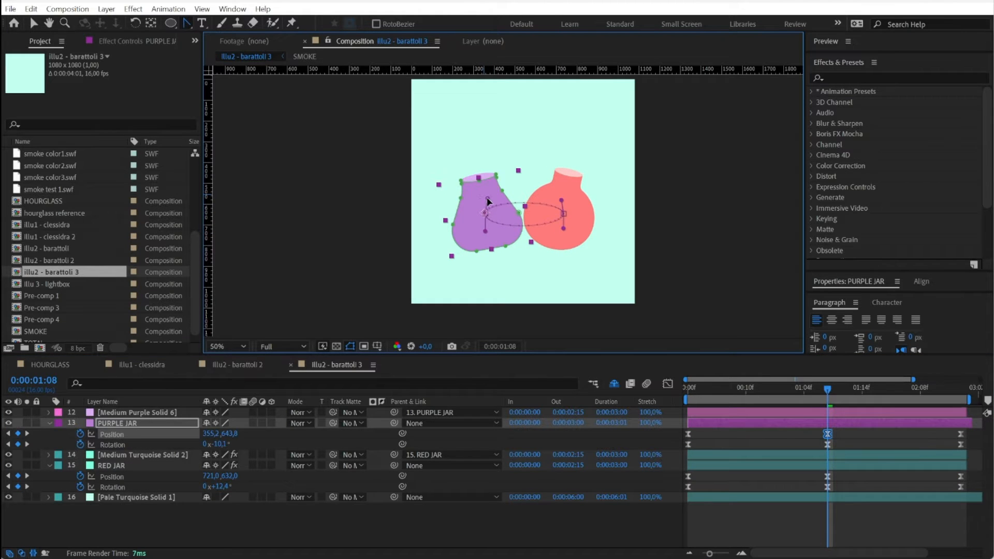
click(560, 212)
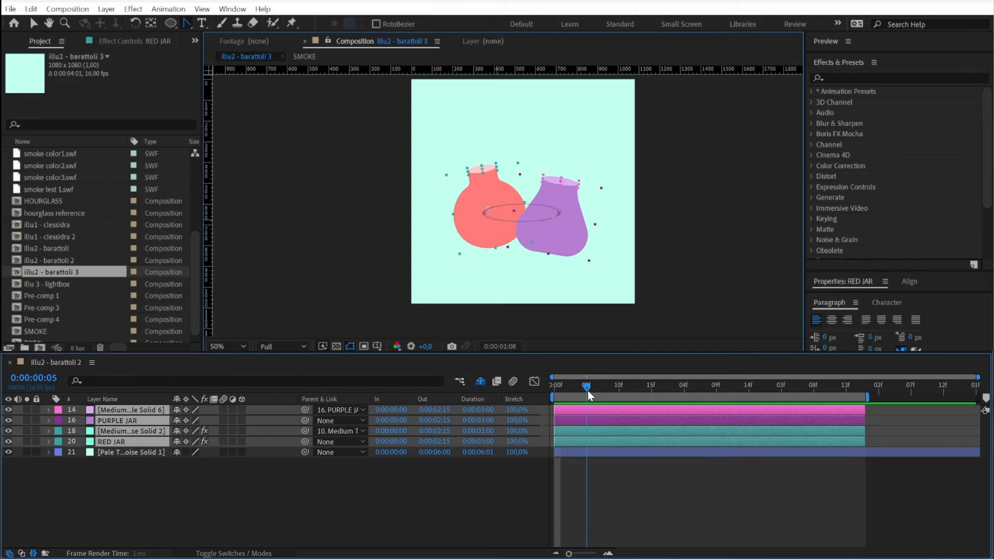
drag(588, 390, 861, 389)
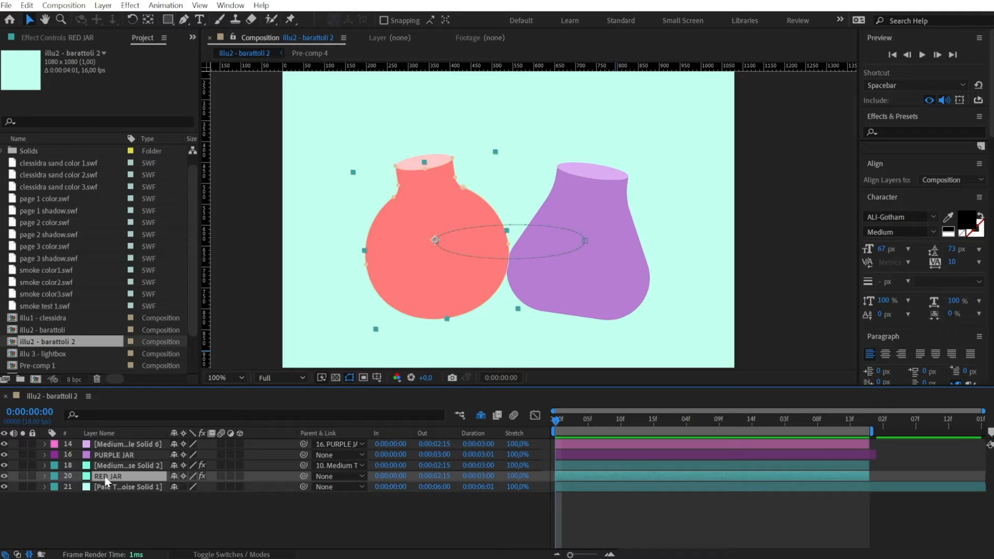
Add an Inner Shadow layer style to the RED JAR layer and set its colour to white
right_click(106, 480)
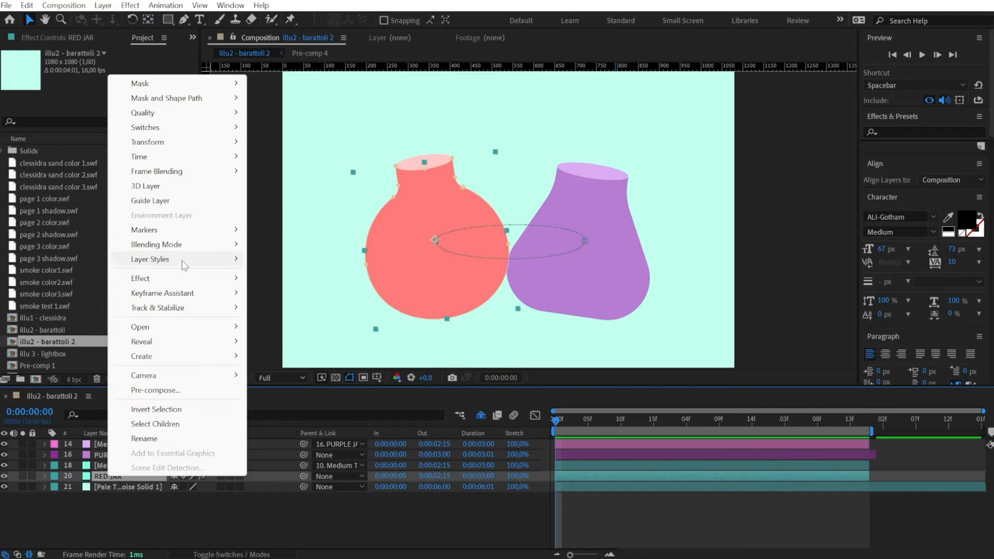
mouse_move(210, 259)
click(322, 323)
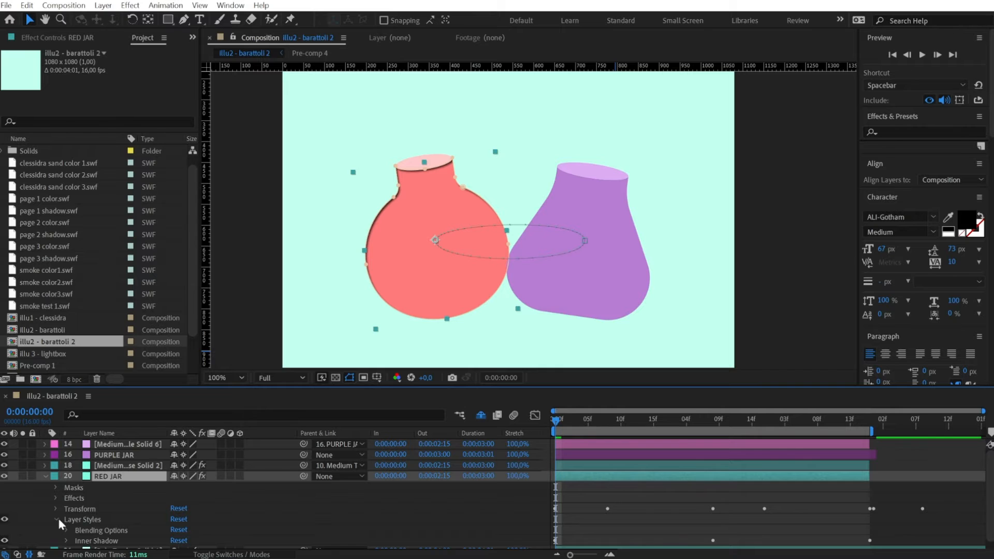
click(67, 540)
click(177, 469)
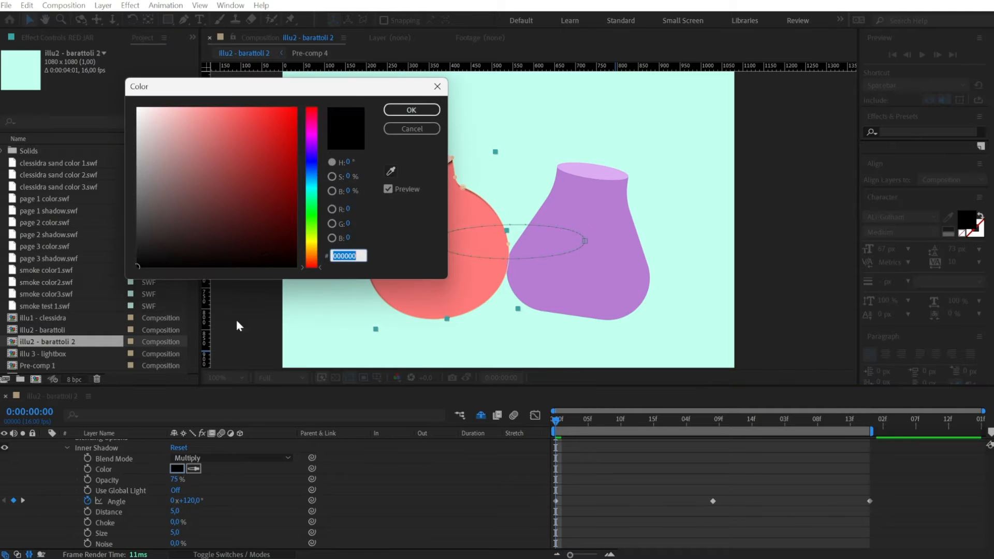
drag(259, 214, 106, 84)
click(412, 111)
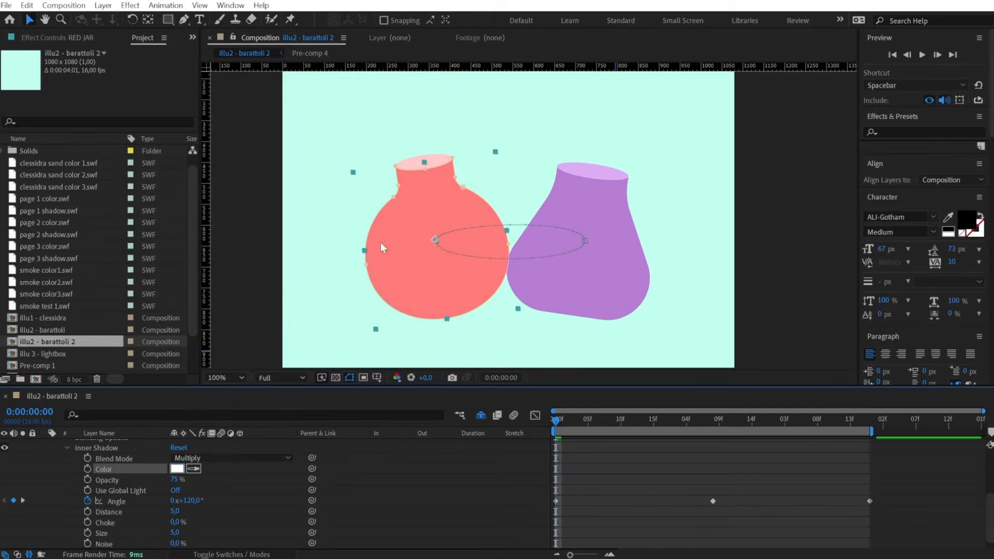
Set the inner shadow's blend mode to Normal, opacity to 50% and angle to 107°, and increase its size for a soft edge
click(192, 458)
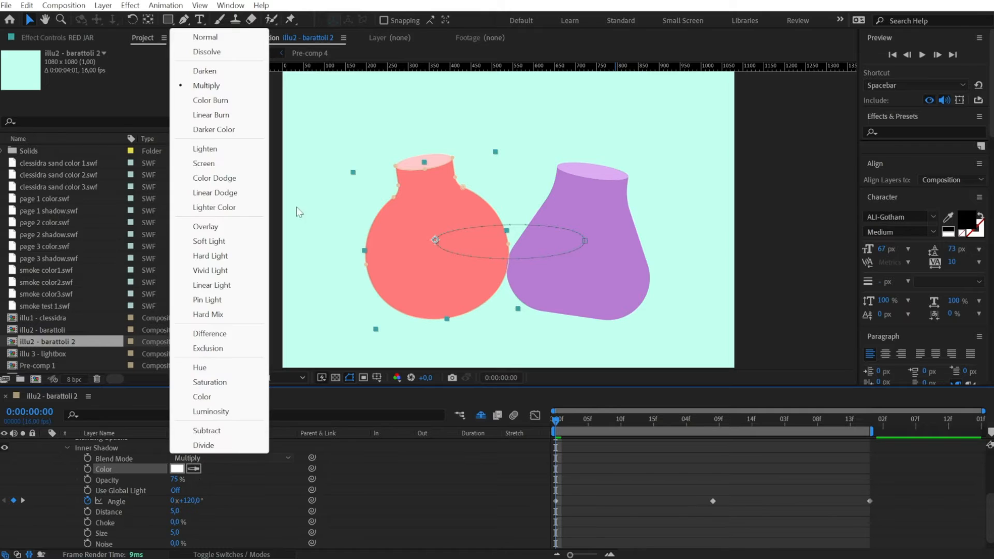
click(236, 38)
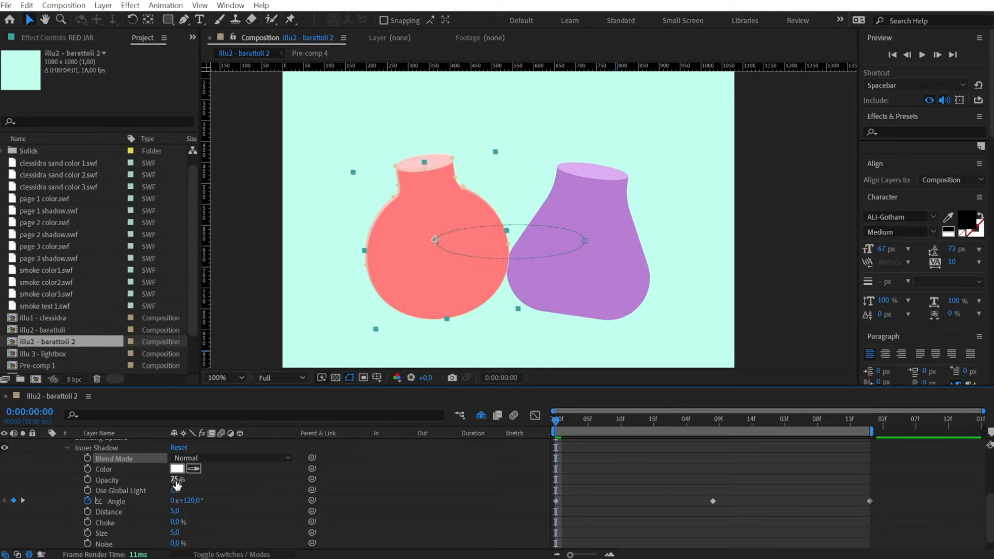
text(50)
key(Return)
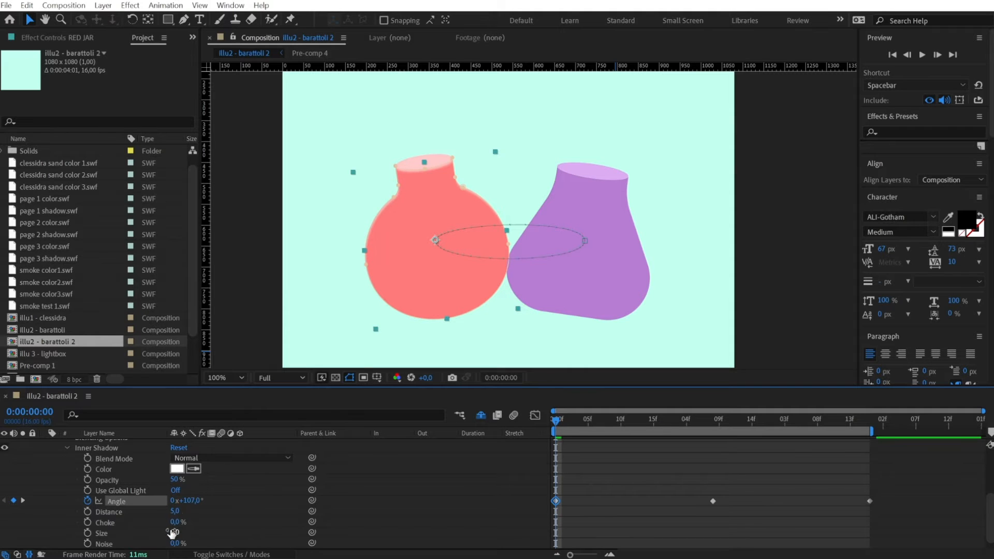
drag(175, 533, 228, 528)
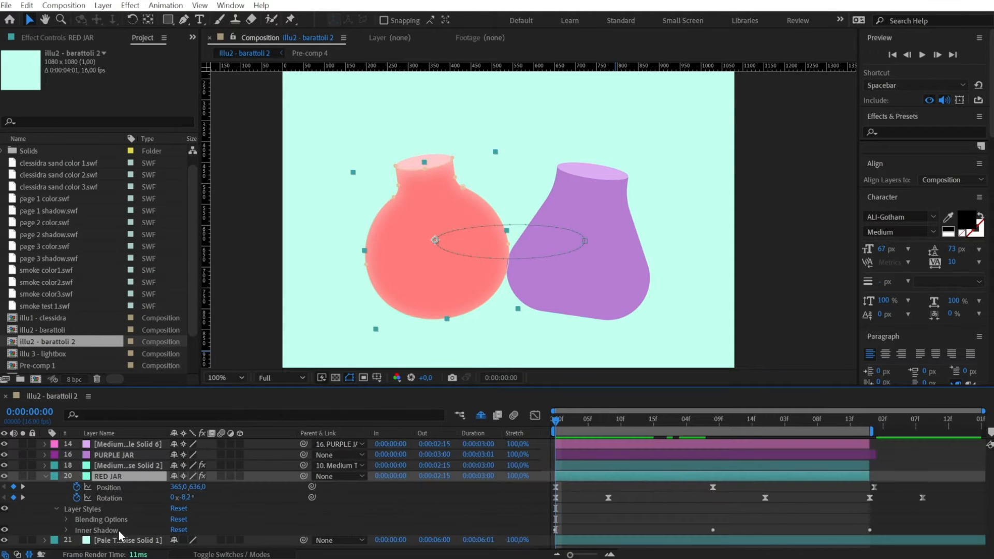
Add a Bevel and Emboss layer style to the RED JAR layer and show its settings
click(44, 476)
right_click(126, 481)
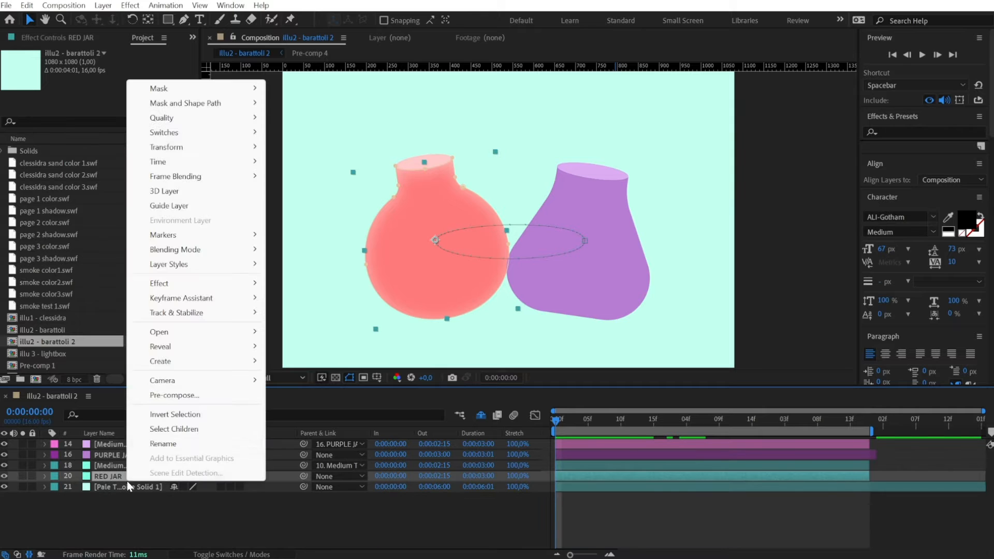
mouse_move(187, 267)
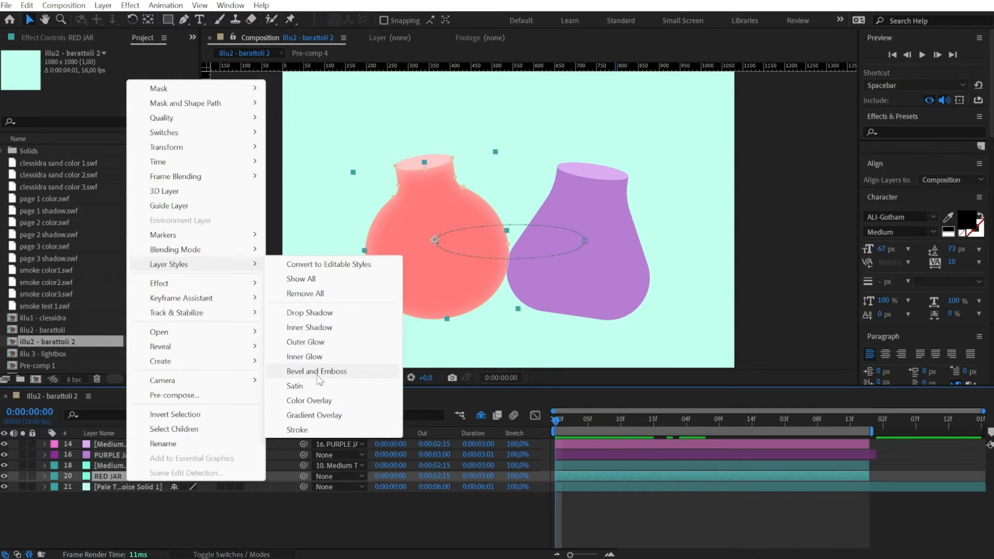
click(332, 371)
scroll(139, 499, down, 5)
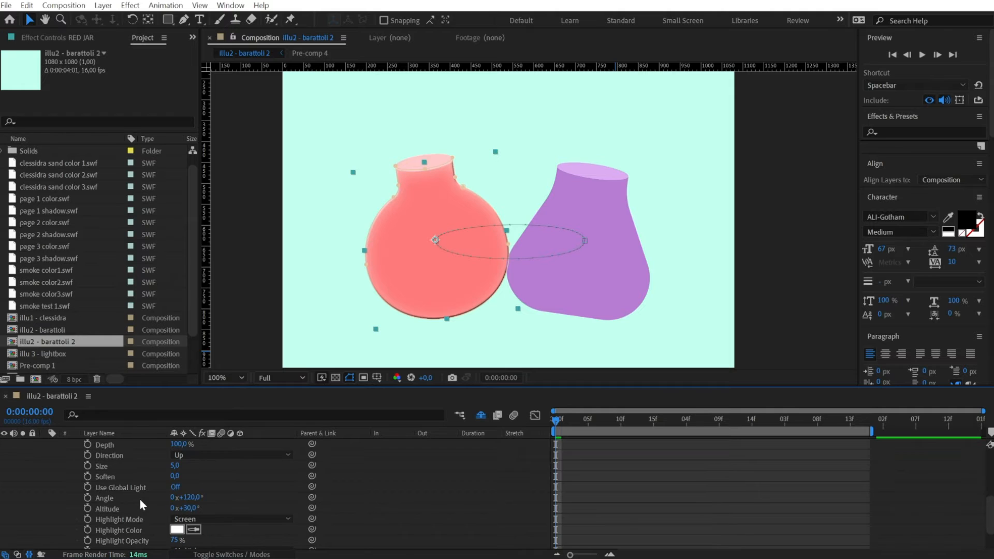
Set the bevel's highlight colour to light pink FFC6C6 and sample the purple jar for its shadow colour
click(402, 307)
click(177, 498)
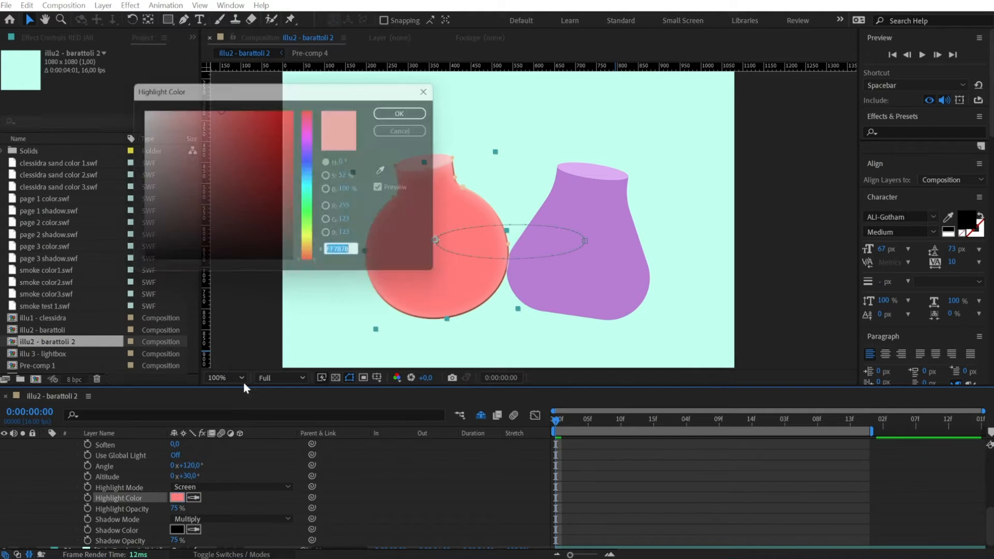
click(164, 107)
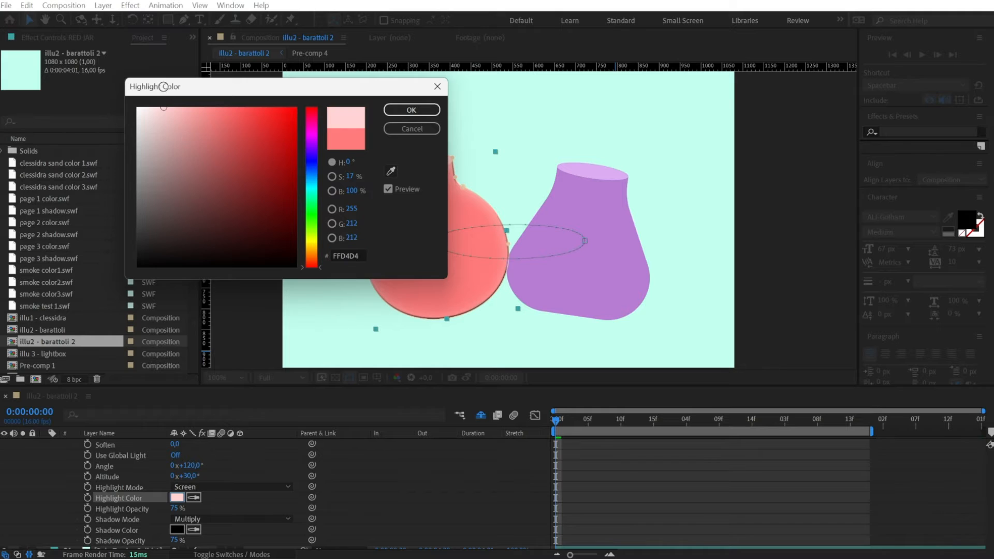
click(426, 108)
click(568, 272)
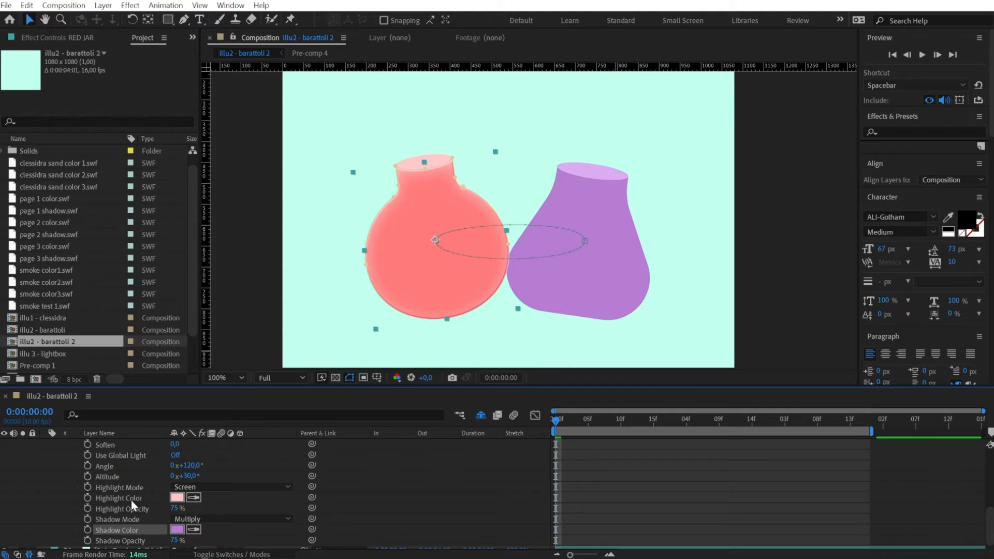
Set the Bevel and Emboss size to 96 and its shadow mode to Normal on the RED JAR layer
scroll(137, 503, up, 1)
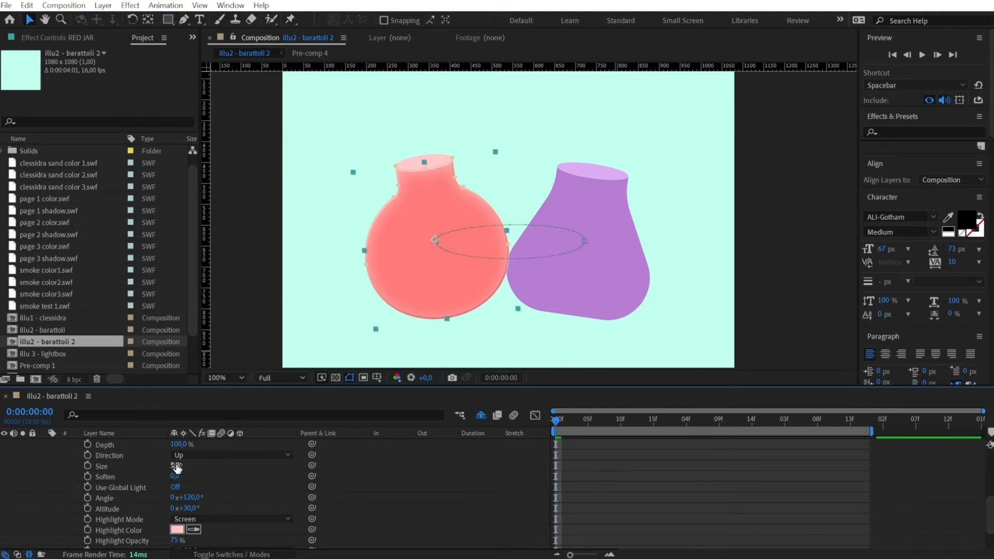
drag(177, 468, 223, 462)
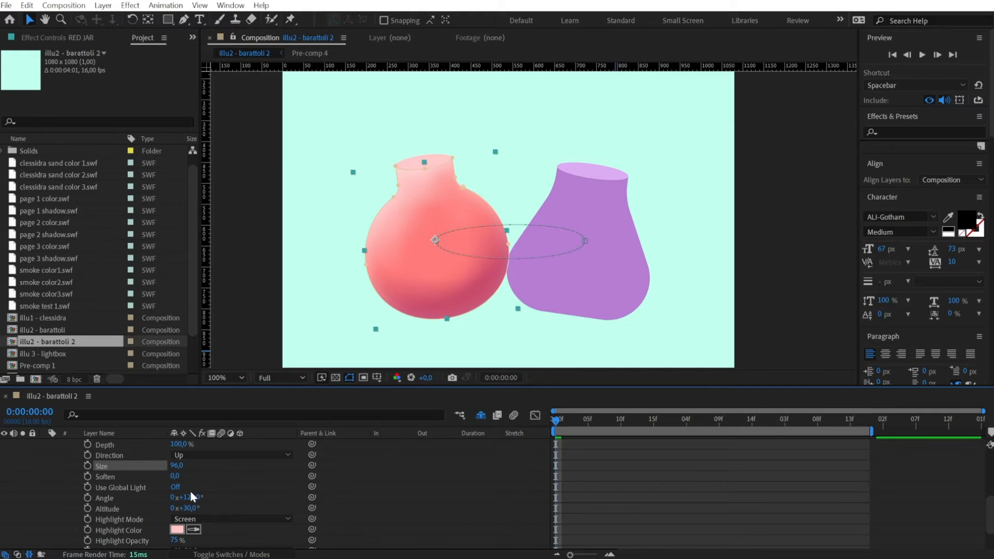
scroll(191, 496, down, 1)
click(194, 511)
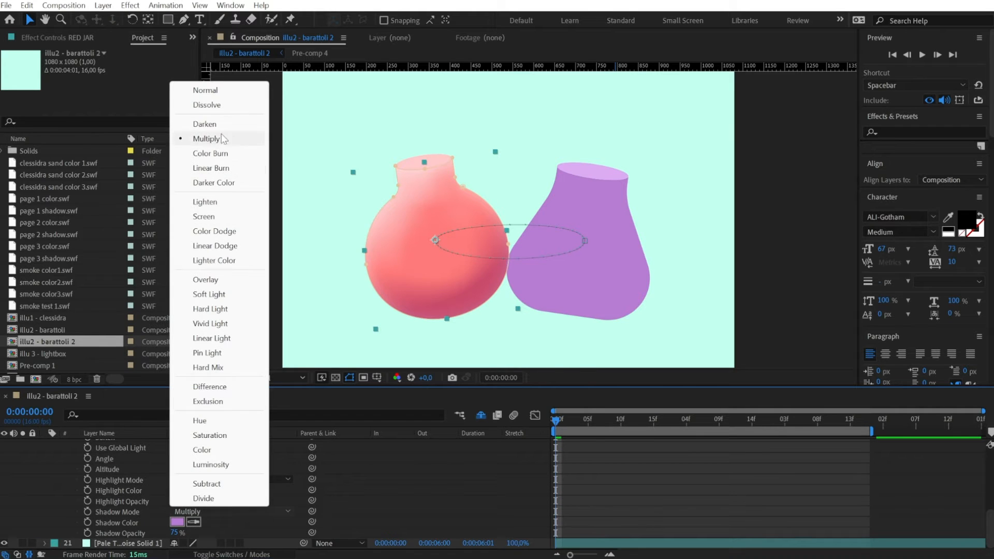
click(223, 89)
Set the red jar's bevel angle to 145° and highlight opacity to 50%, and adjust its shadow opacity
drag(182, 458, 203, 459)
click(176, 500)
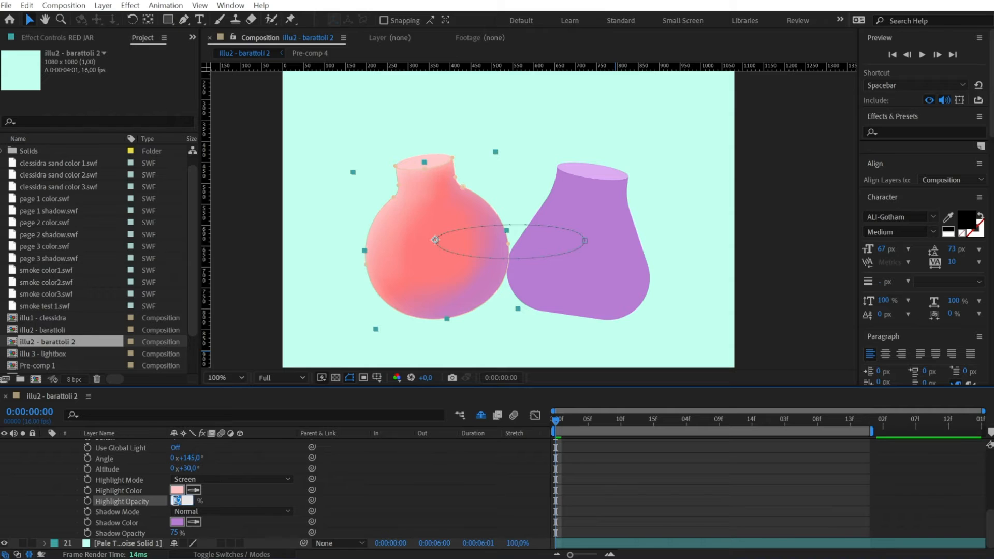
key(Return)
click(176, 533)
scroll(176, 532, up, 1)
text(6)
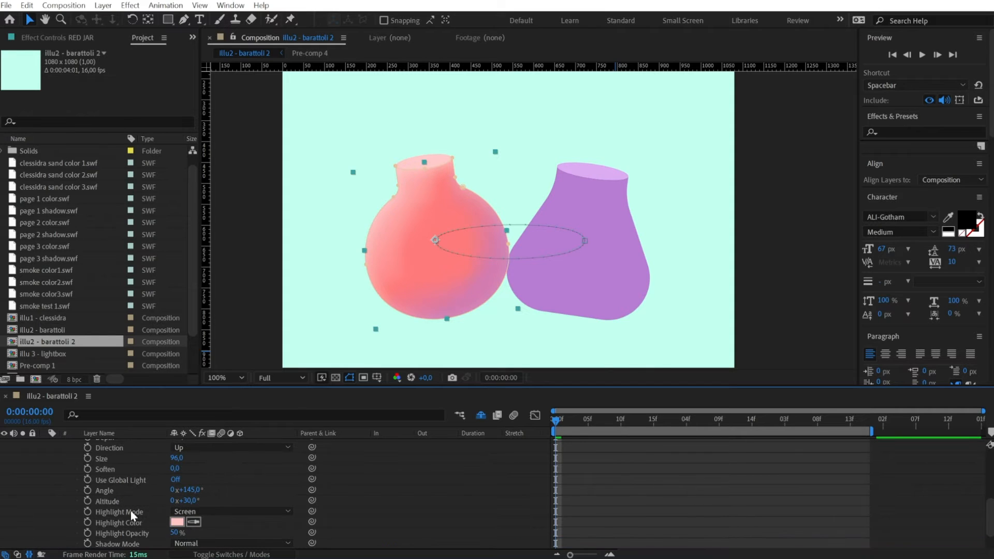
Set the red jar's bevel size to 100 and keyframe its angle from 160° at the start to 21° at 0:00:01:09
click(176, 458)
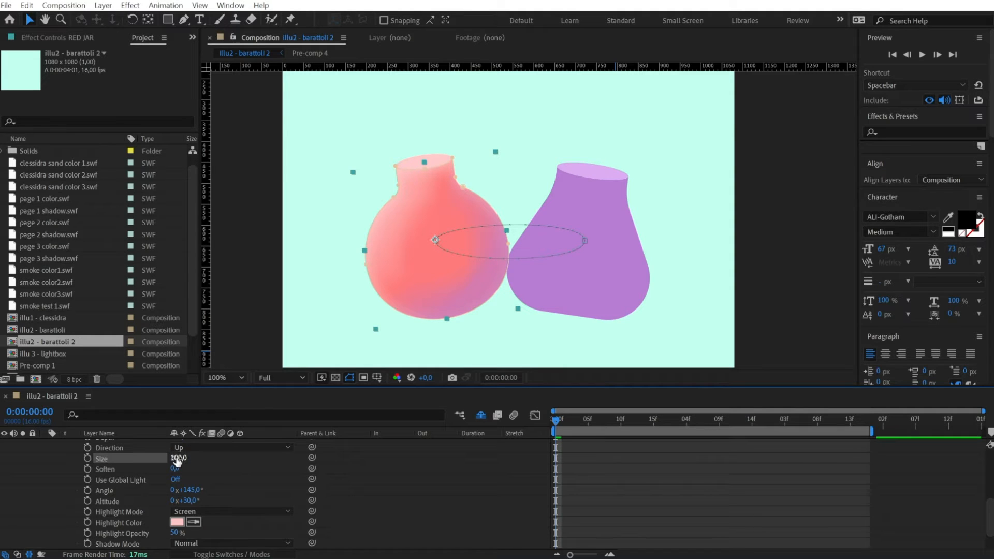
drag(190, 493, 200, 490)
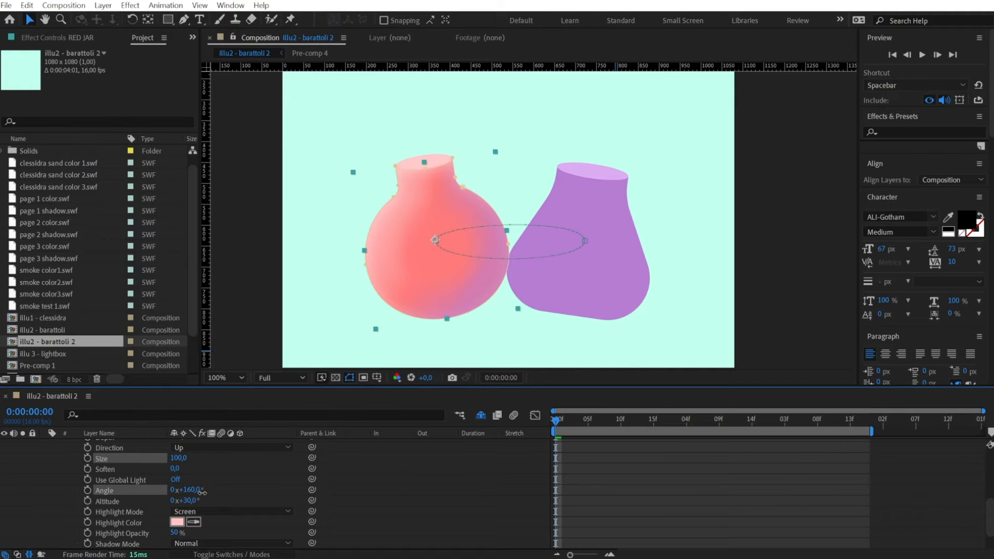
drag(557, 421, 718, 435)
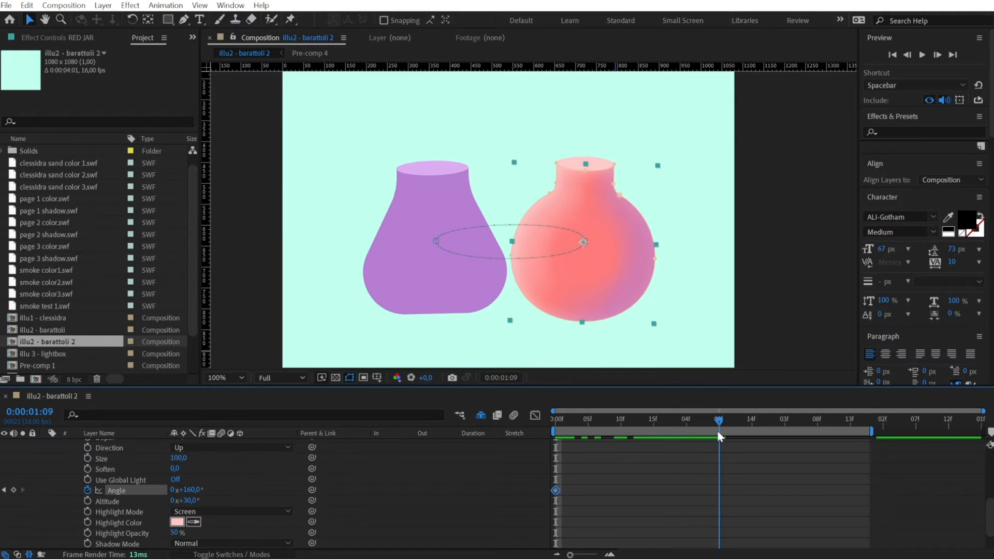
drag(187, 495, 128, 494)
Copy the first bevel angle keyframe to 0:00:02:15 and apply Easy Ease to all the angle keyframes
drag(719, 421, 863, 427)
drag(602, 480, 533, 492)
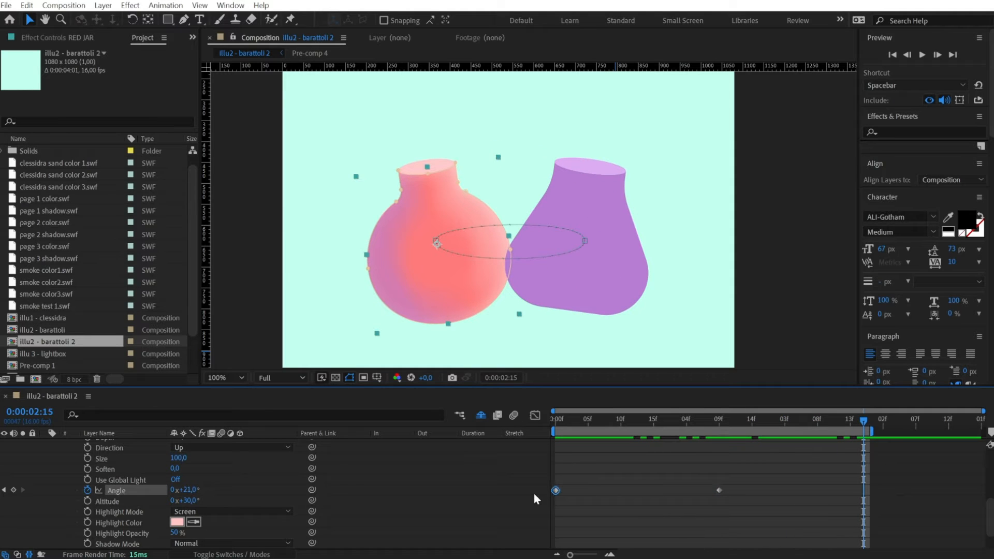
key(ctrl+c)
key(ctrl+v)
drag(888, 476, 512, 501)
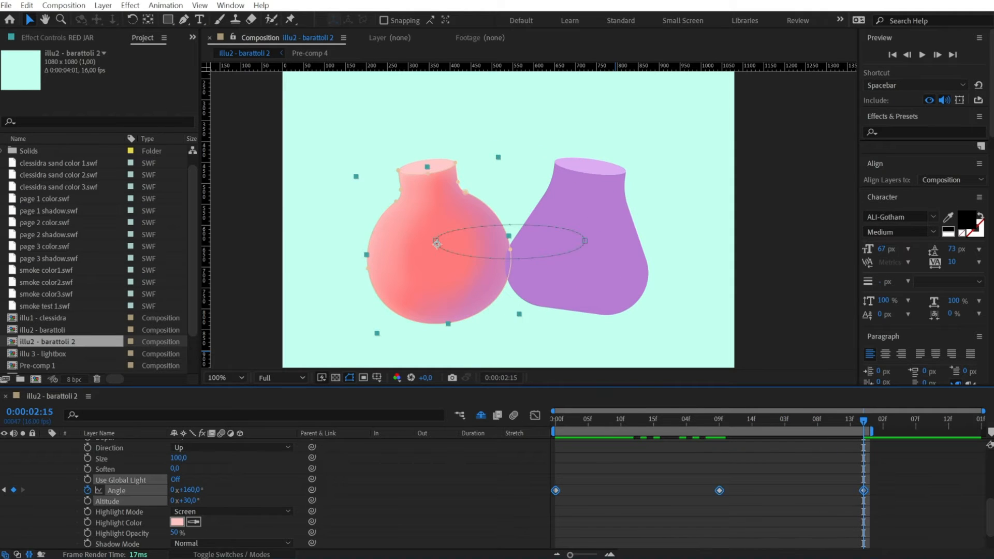
key(F9)
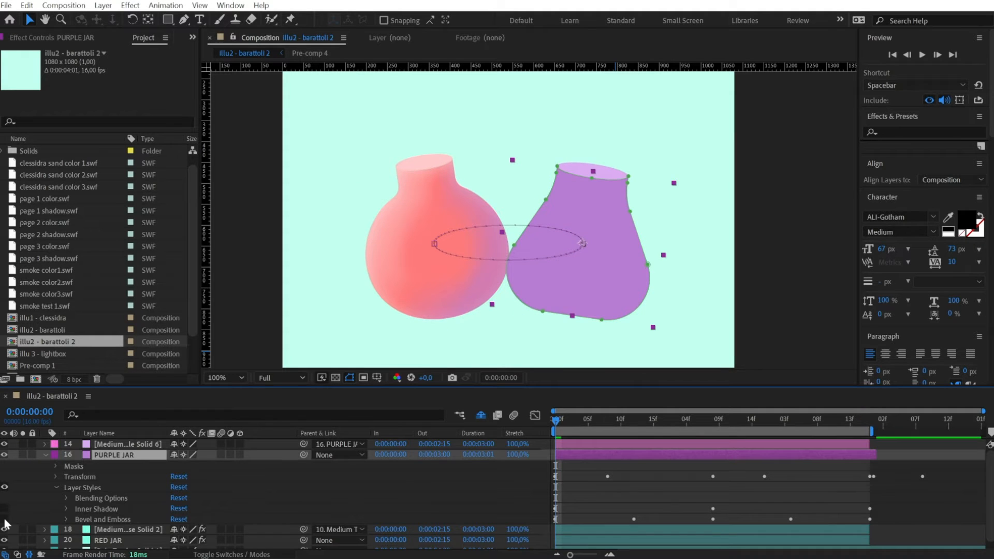
Turn on the PURPLE JAR layer's Inner Shadow and Bevel and Emboss styles, and preview the animation
drag(4, 519, 4, 509)
click(44, 455)
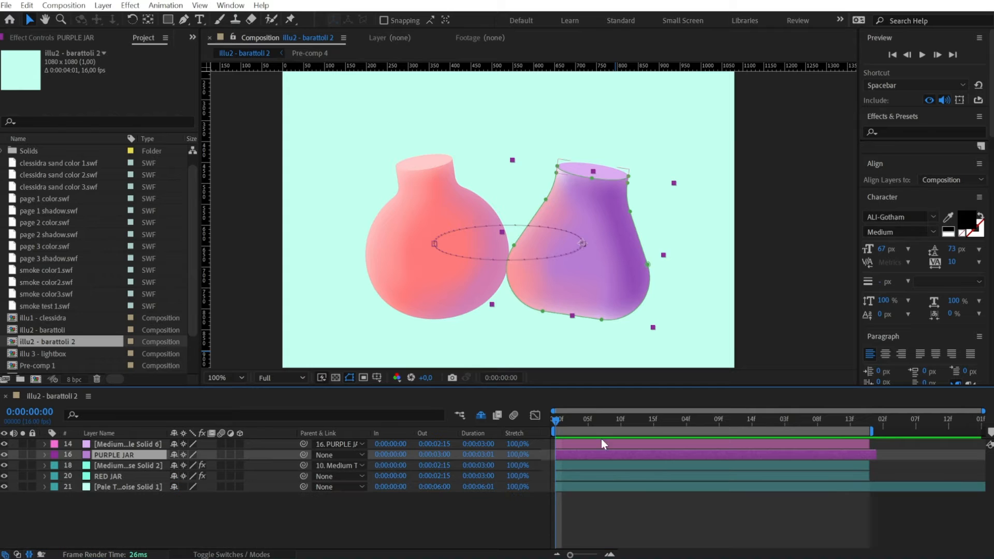
key(F2)
drag(560, 422, 615, 429)
key(space)
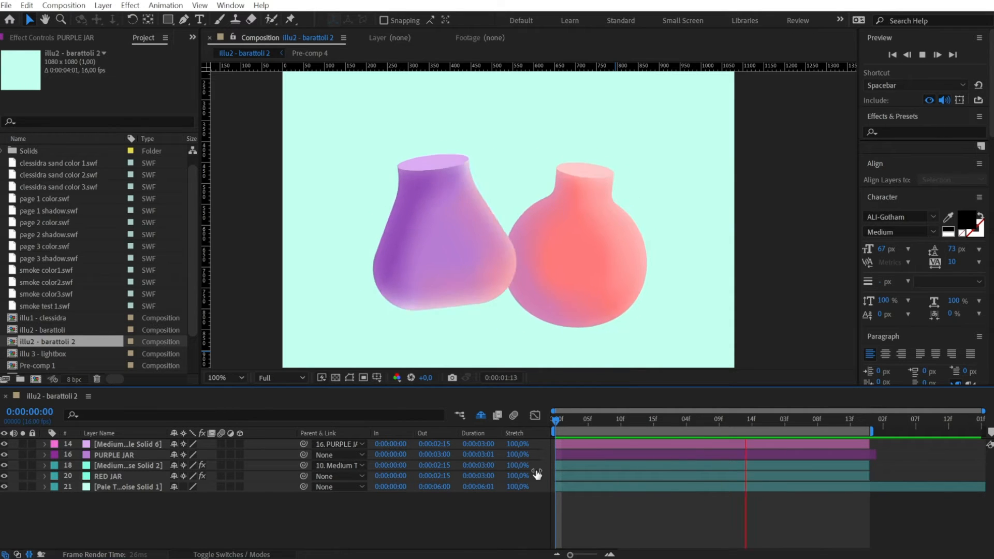
Give the RED JAR layer and its Medium Turquoise Solid 2 opening layer an orange label colour
click(701, 447)
click(698, 465)
shift+click(698, 477)
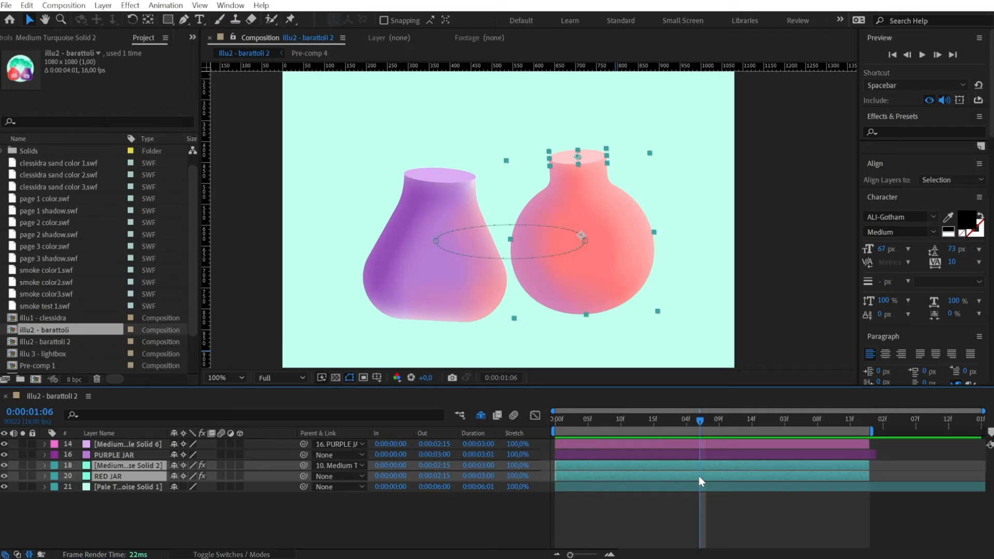
click(56, 472)
click(77, 226)
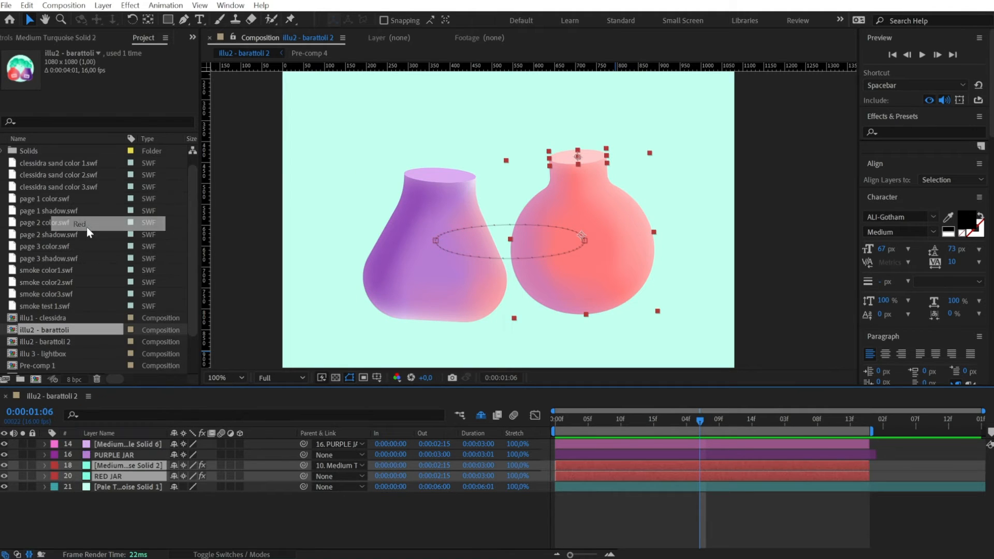
click(57, 470)
click(85, 371)
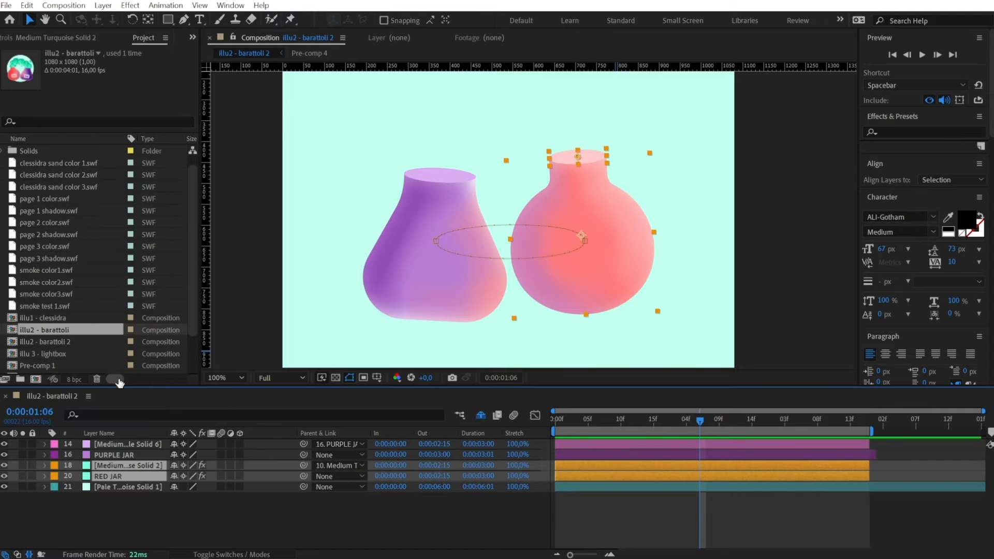
Split both red jar layers at 0:00:01:06, place their second halves above the purple jar layers, and preview from the start
key(ctrl+shift+d)
drag(106, 491, 116, 441)
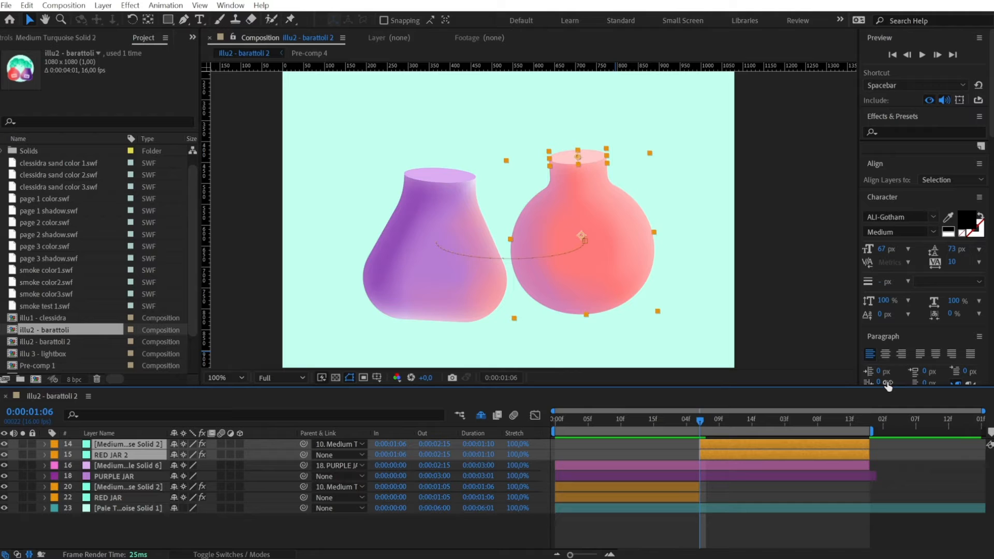
click(551, 417)
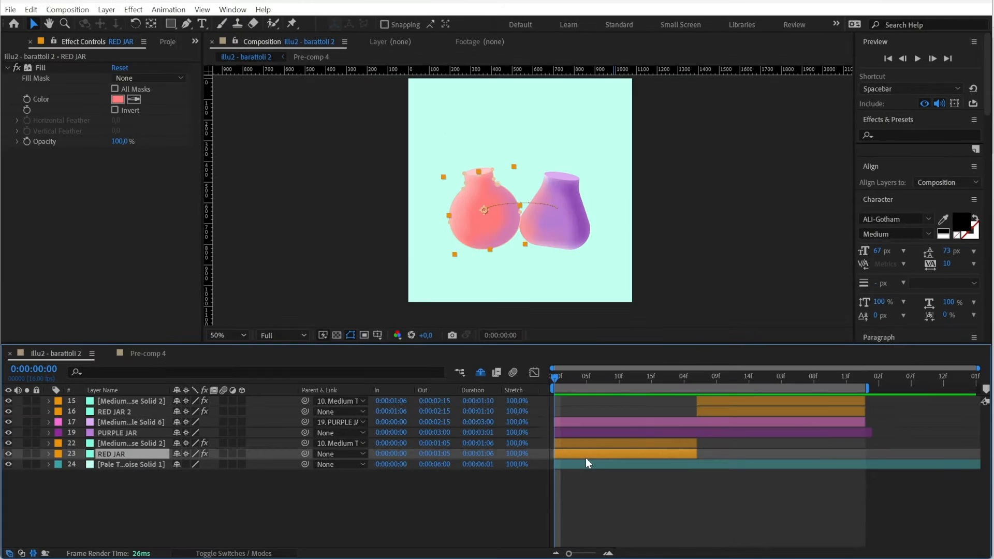
Duplicate the RED JAR layer, place the copy above the jar's opening layer, and set its fill colour to red E23A3A
key(ctrl+d)
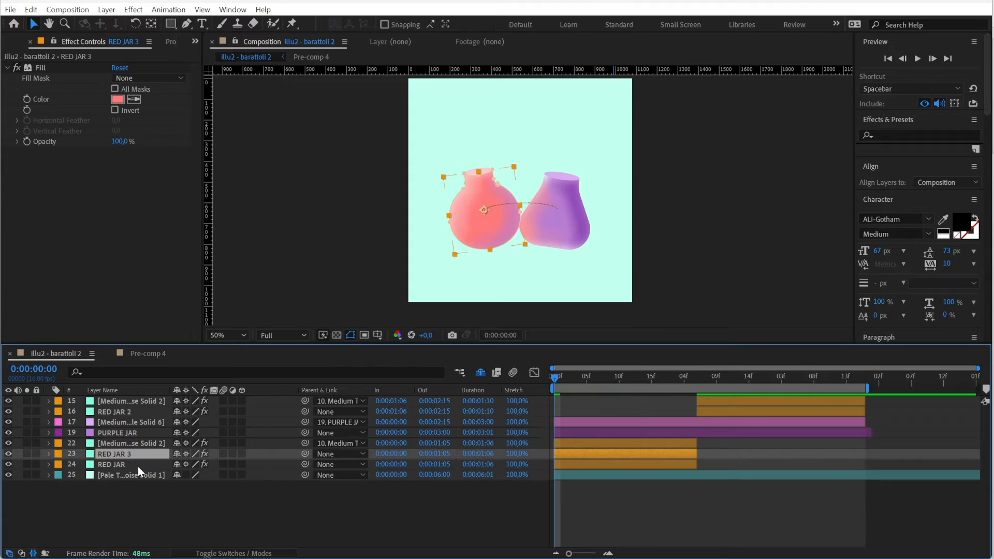
drag(130, 458, 133, 444)
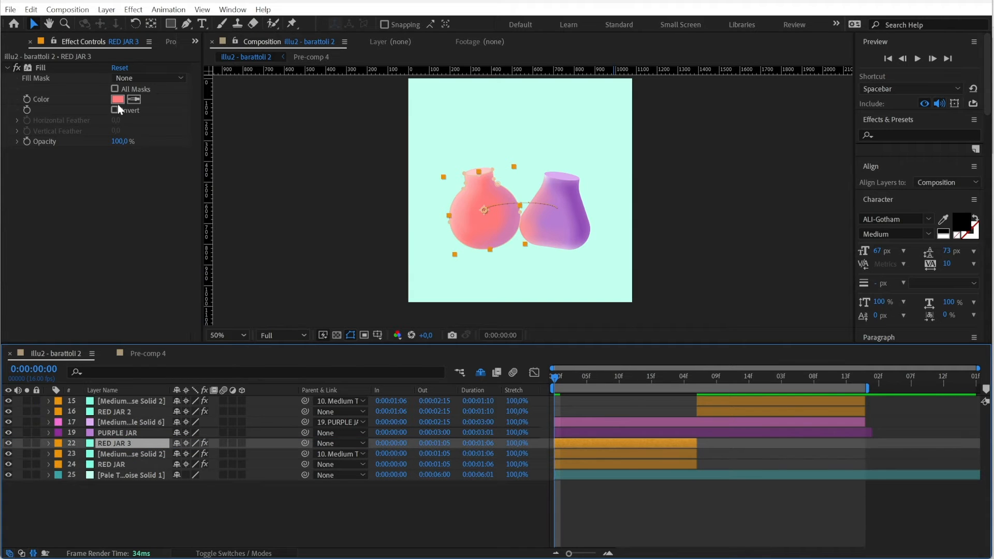
click(118, 99)
click(262, 149)
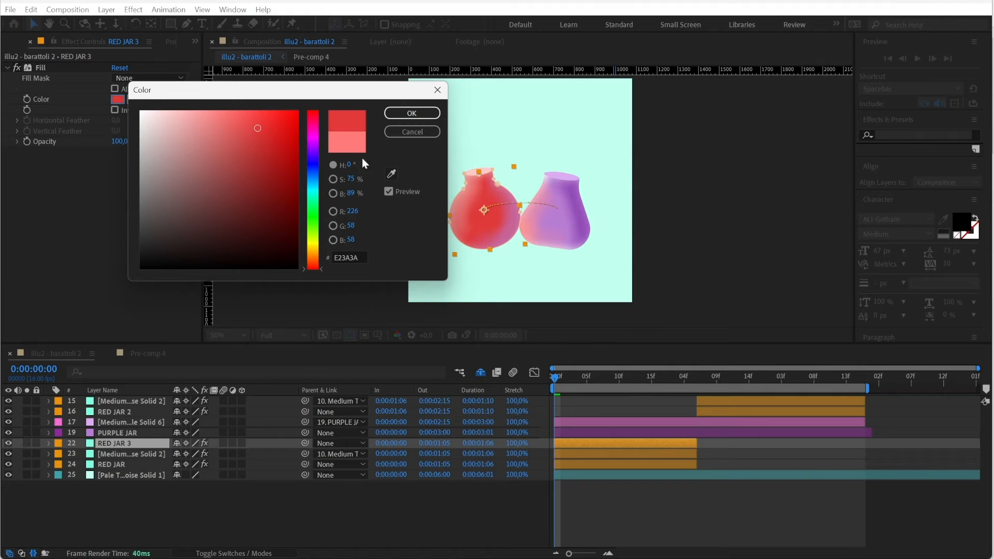
click(411, 114)
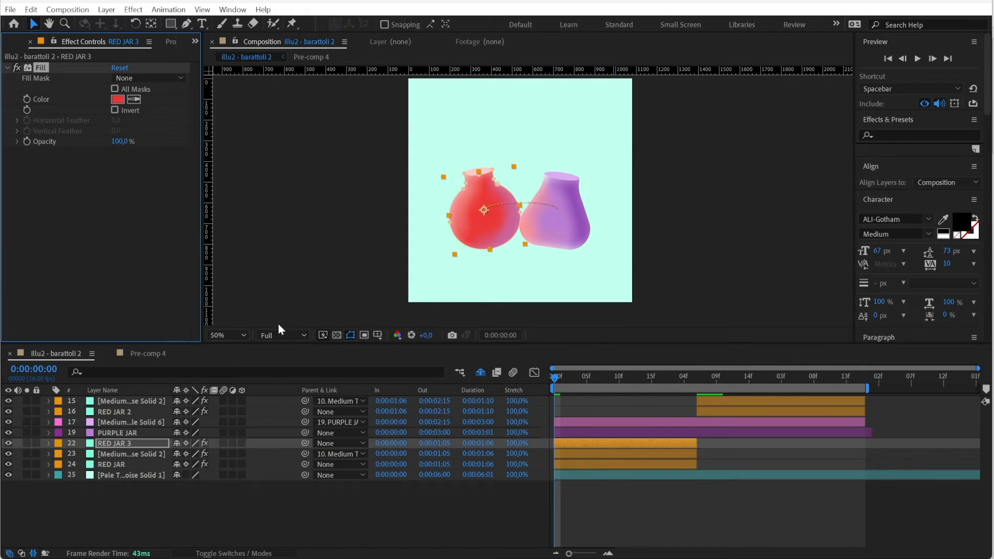
Delete all layer styles from the RED JAR 3 layer
click(48, 444)
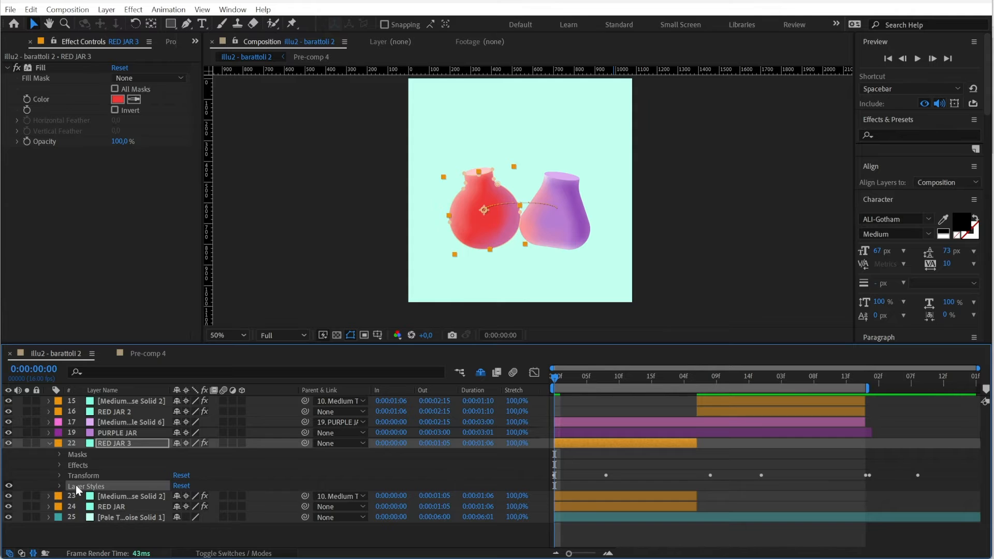
key(Delete)
Set RED JAR 3's Mask 1 feather to 30 pixels and its expansion to -13 pixels
click(59, 454)
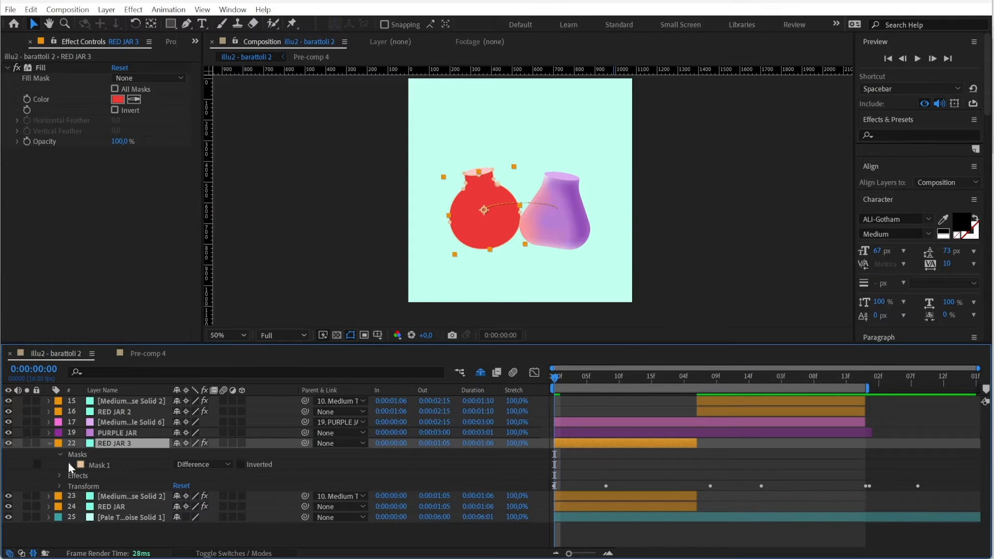
click(71, 465)
click(124, 486)
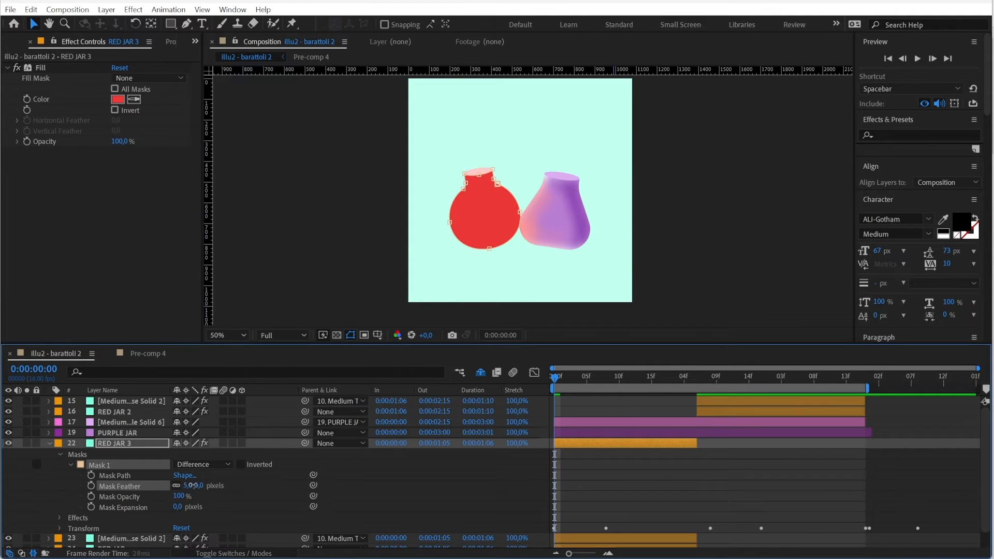
drag(193, 486, 213, 485)
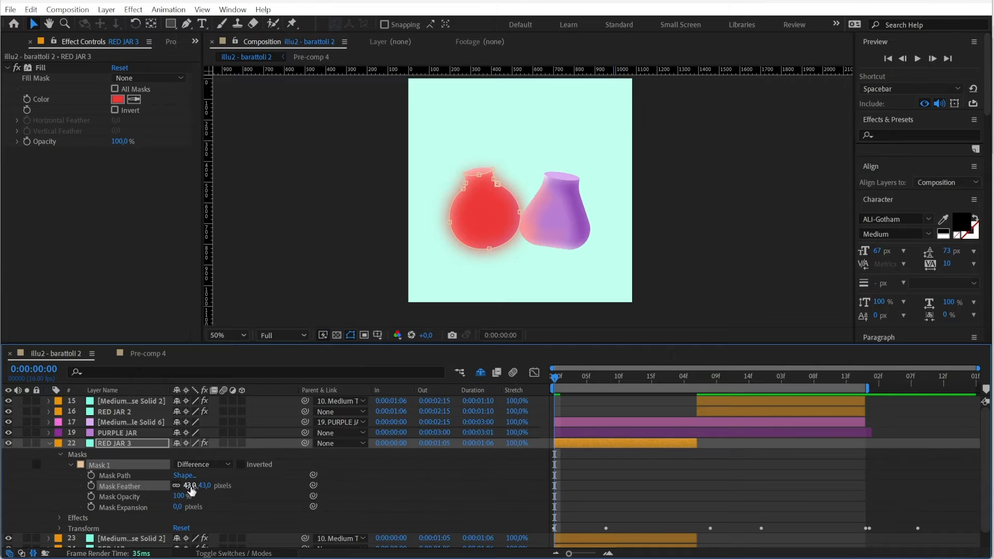
click(190, 487)
key(Return)
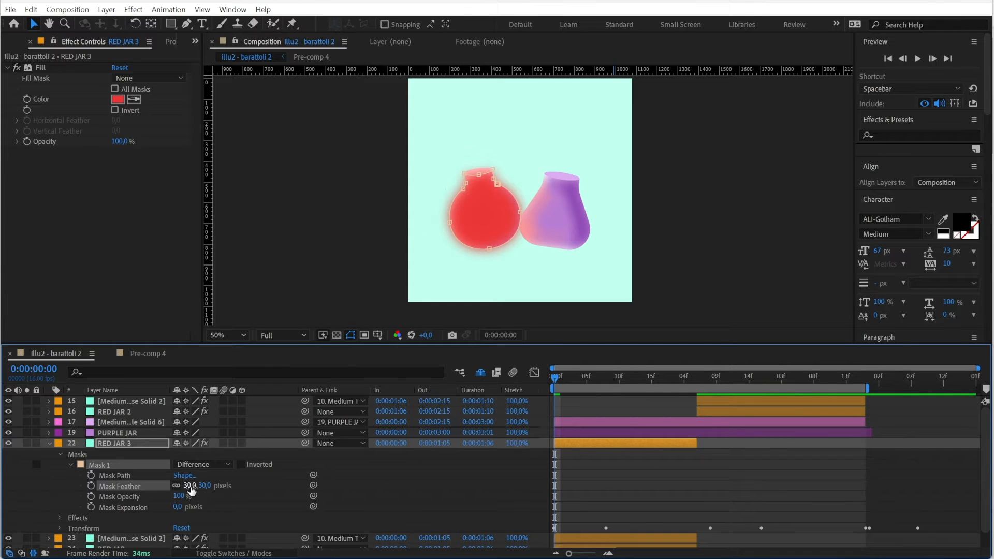
drag(177, 506, 166, 506)
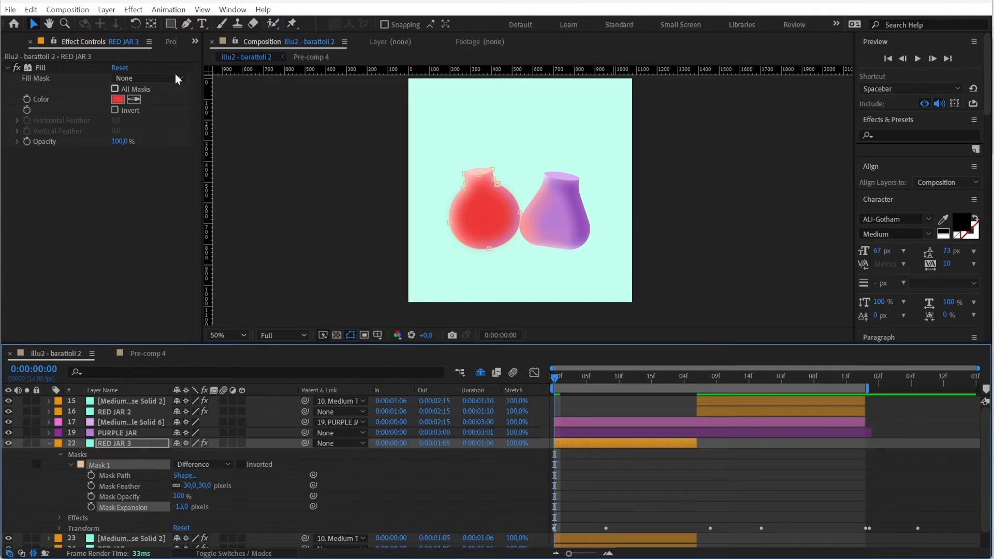
Draw a closed second mask with the Pen tool on RED JAR 3, shaped like a jar and overlapping the red jar's right side
drag(186, 23, 219, 28)
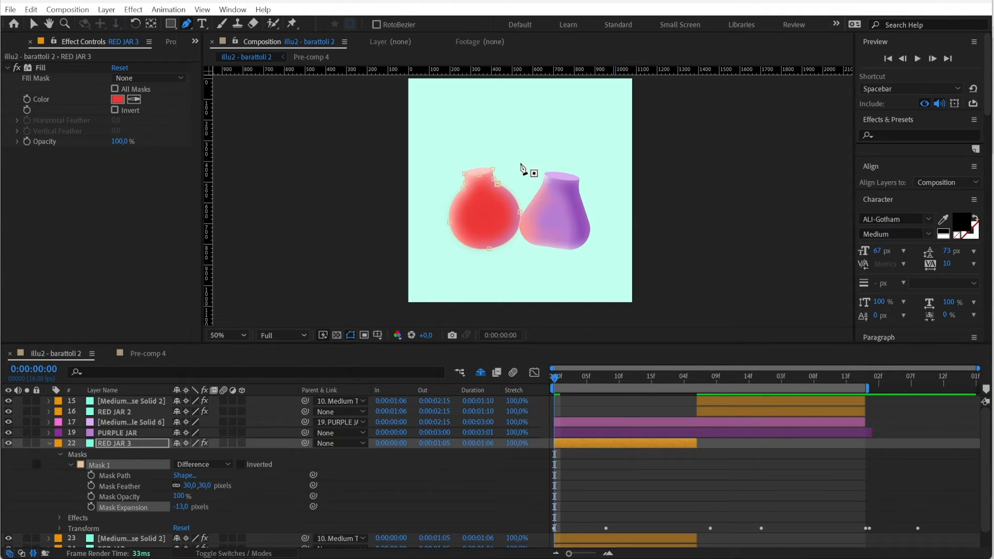
click(520, 164)
click(504, 164)
drag(493, 236, 500, 255)
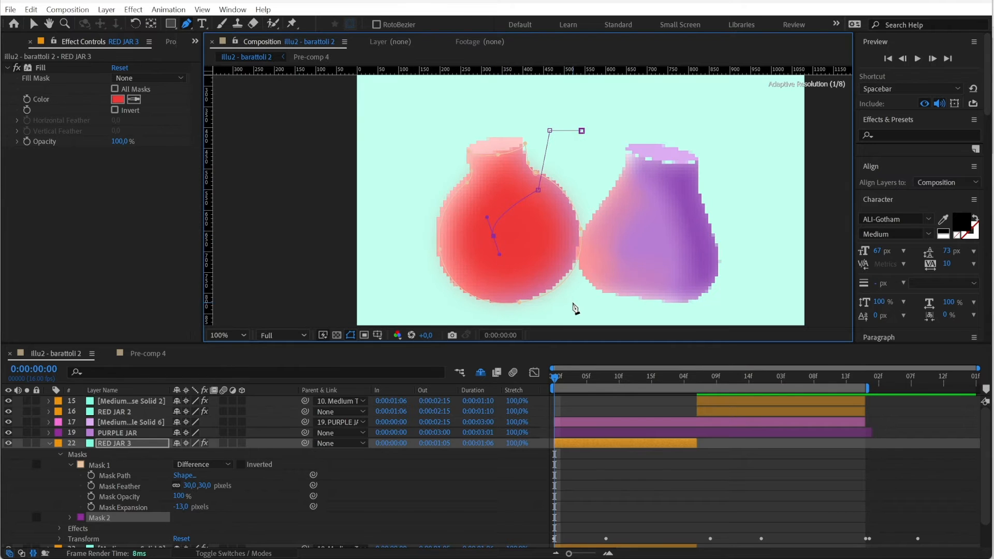
click(580, 130)
Round the second mask's lower and left-hand corners into smooth curves and lower its leftmost point slightly
drag(186, 23, 228, 63)
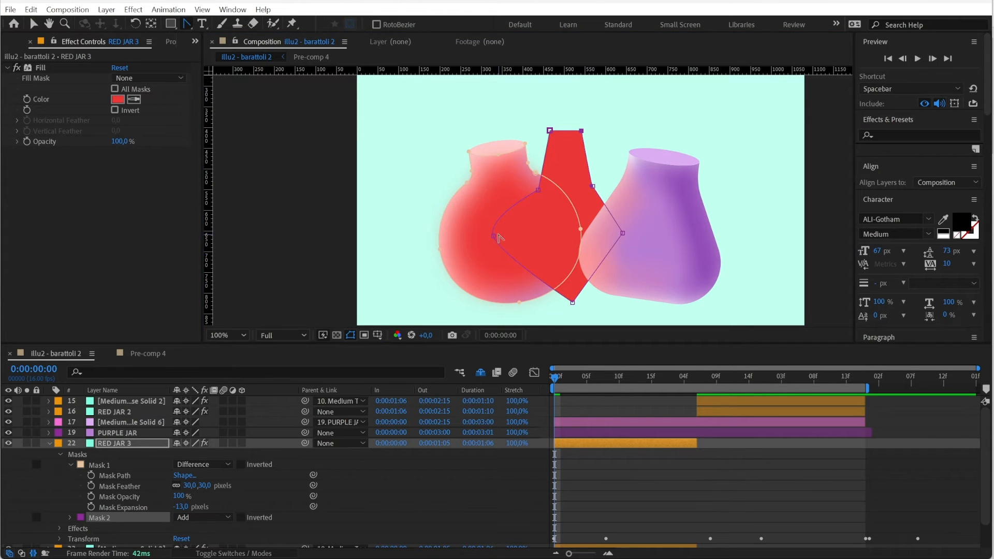
drag(494, 236, 493, 261)
drag(538, 190, 531, 202)
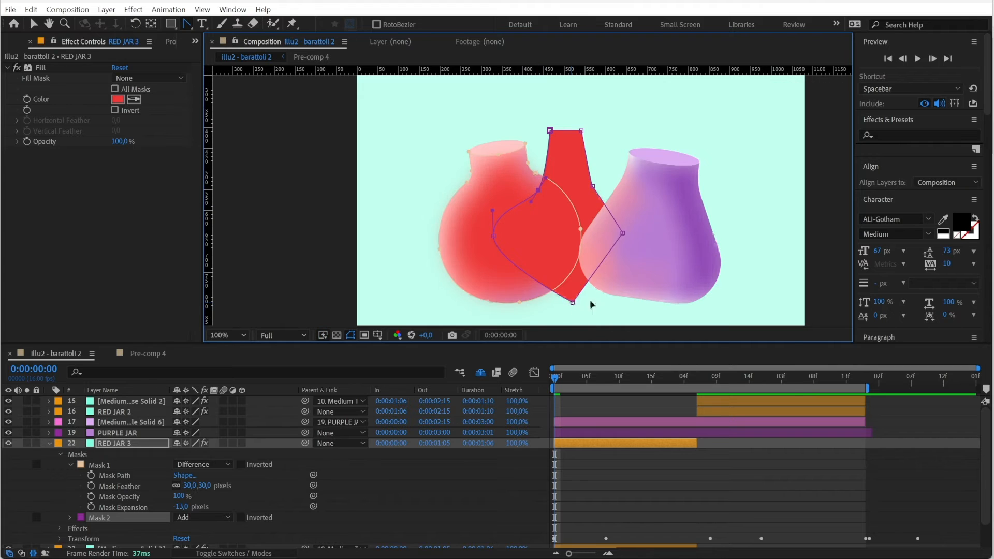
drag(572, 302, 628, 299)
click(33, 24)
drag(493, 237, 494, 249)
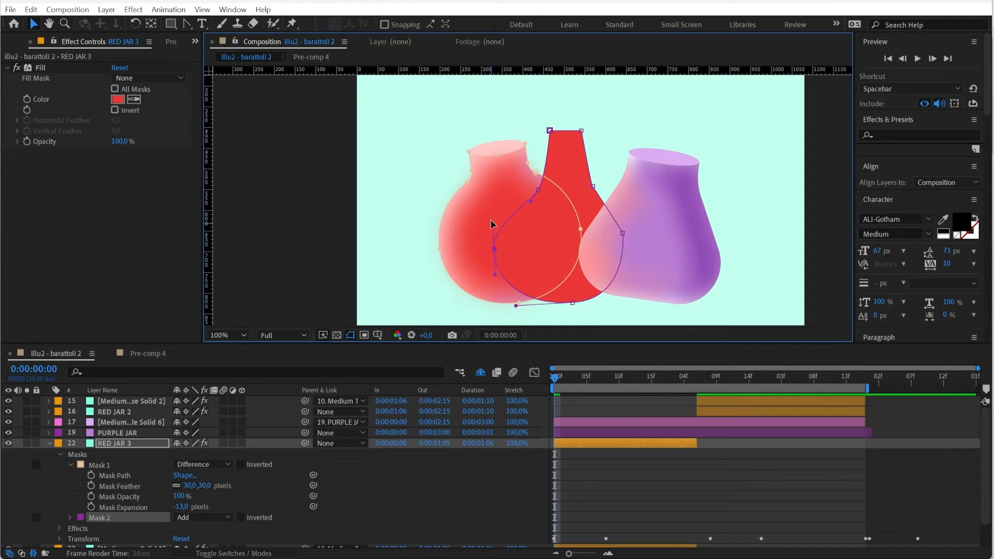
Set RED JAR 3's Mask 2 mode to Subtract and show that mask's settings
click(201, 517)
click(209, 446)
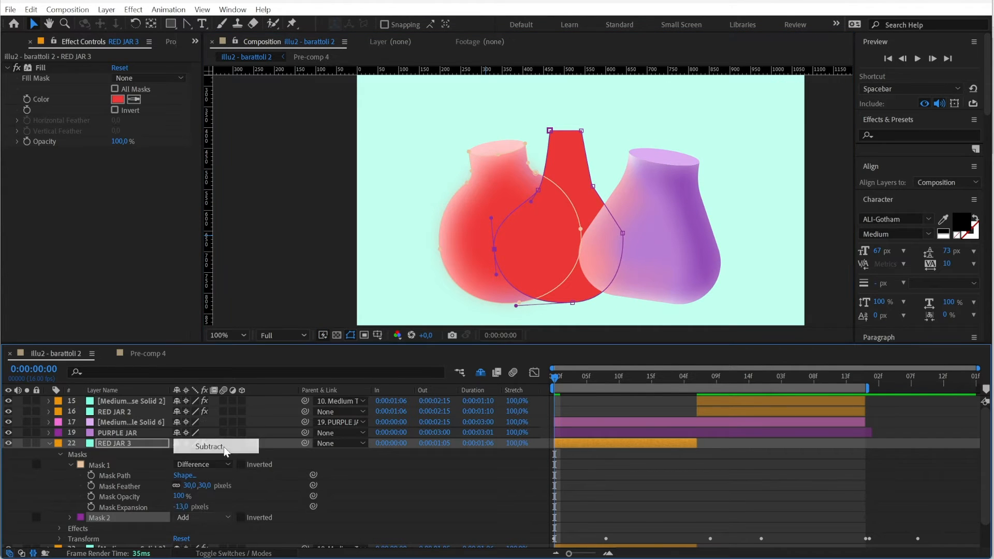
click(70, 518)
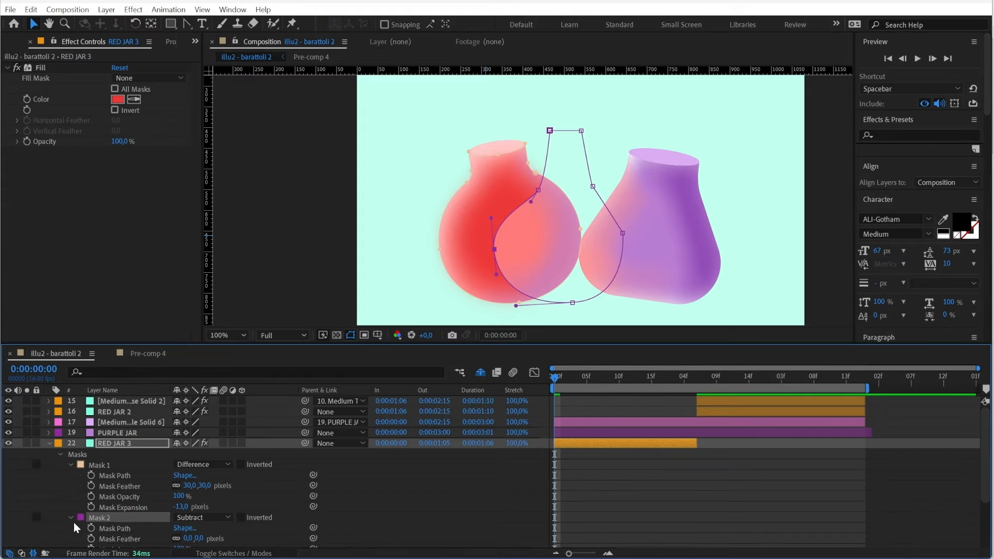
Feather RED JAR 3's Mask 1 by 21 pixels and Mask 2 by 33 pixels, and keyframe Mask 2's path at 0:00:00:00
scroll(124, 525, down, 1)
click(129, 521)
drag(188, 522, 207, 520)
click(91, 511)
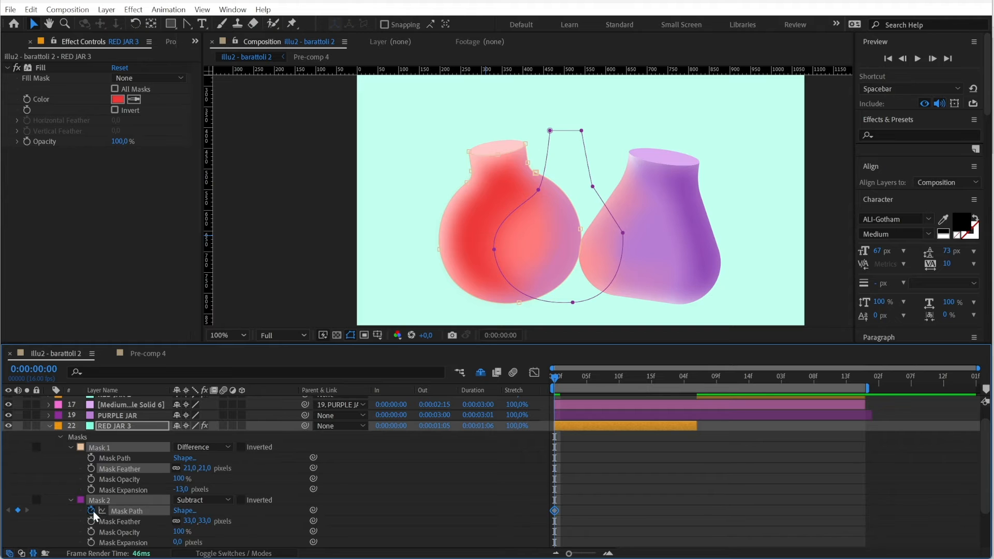
At 0:00:01:05, keyframe Mask 2's path by moving the whole mask over the left part of the red jar
drag(556, 382, 691, 389)
double_click(709, 301)
drag(719, 268, 677, 248)
Split RED JAR 3 at 0:00:01:06 and move the second part above RED JAR 2 and its solid in the layer stack
click(697, 377)
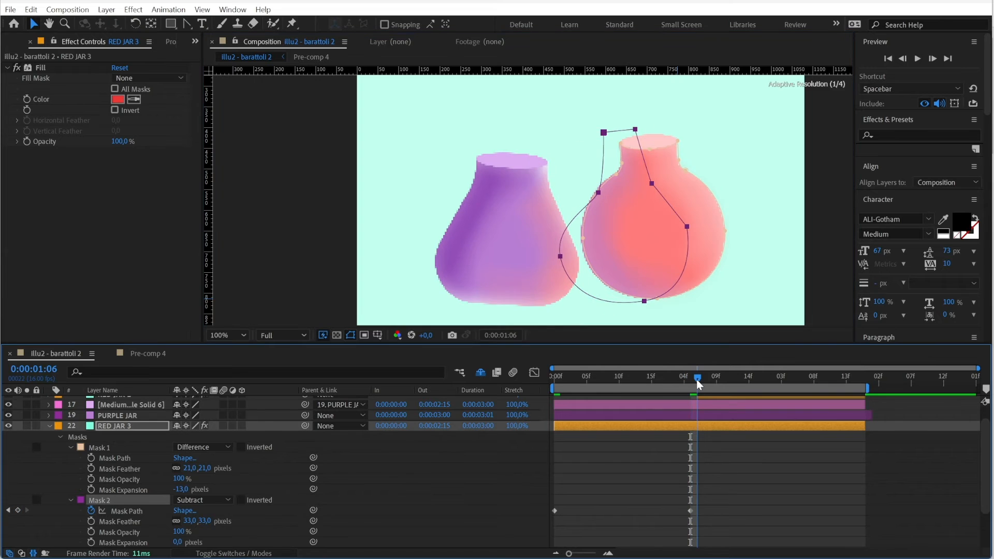
key(ctrl+shift+d)
scroll(202, 479, up, 1)
drag(123, 450, 138, 401)
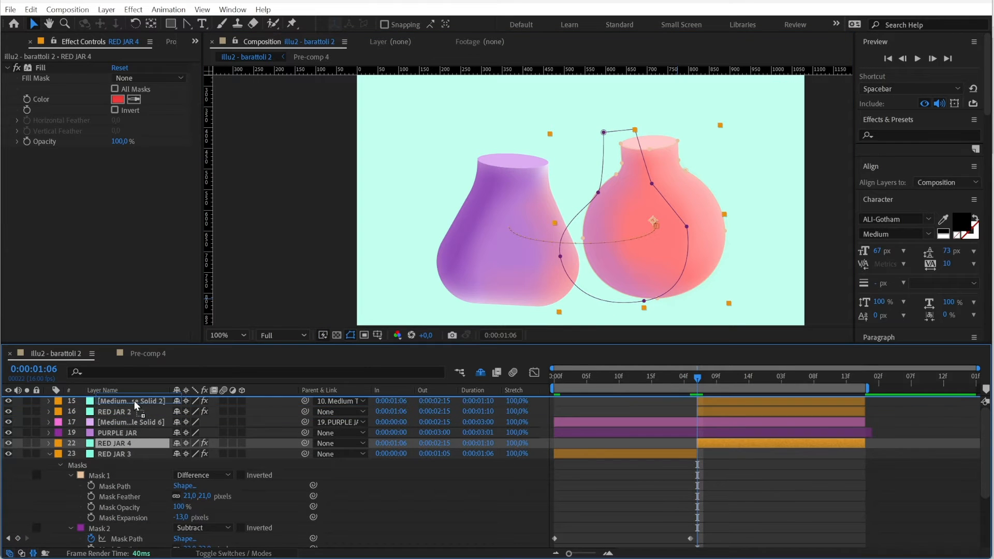
Keyframe RED JAR 4's Mask 2 path at 0:00:02:00 and repeat its first path keyframe at 0:00:02:15
key(u)
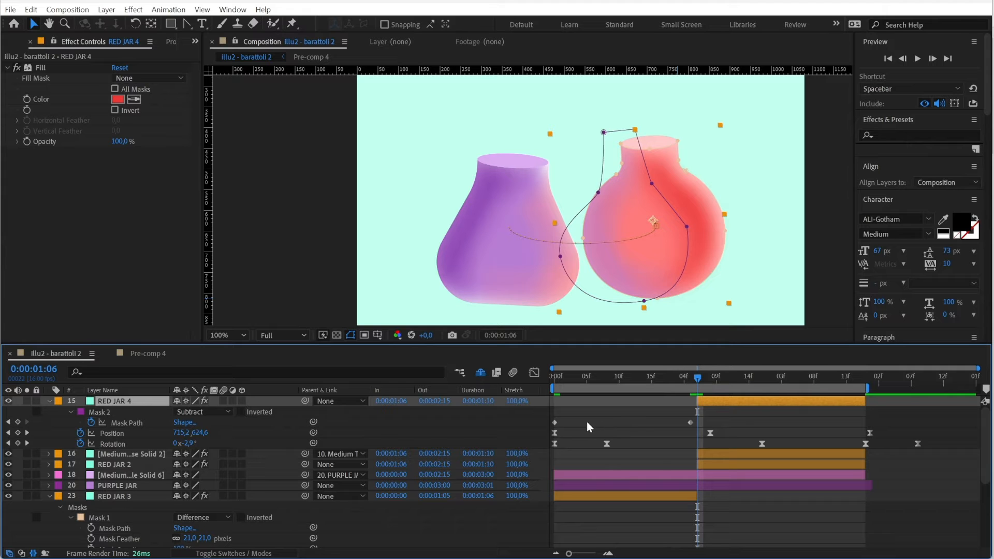
click(554, 422)
mouse_move(861, 382)
mouse_down()
mouse_move(816, 381)
mouse_move(859, 379)
mouse_up()
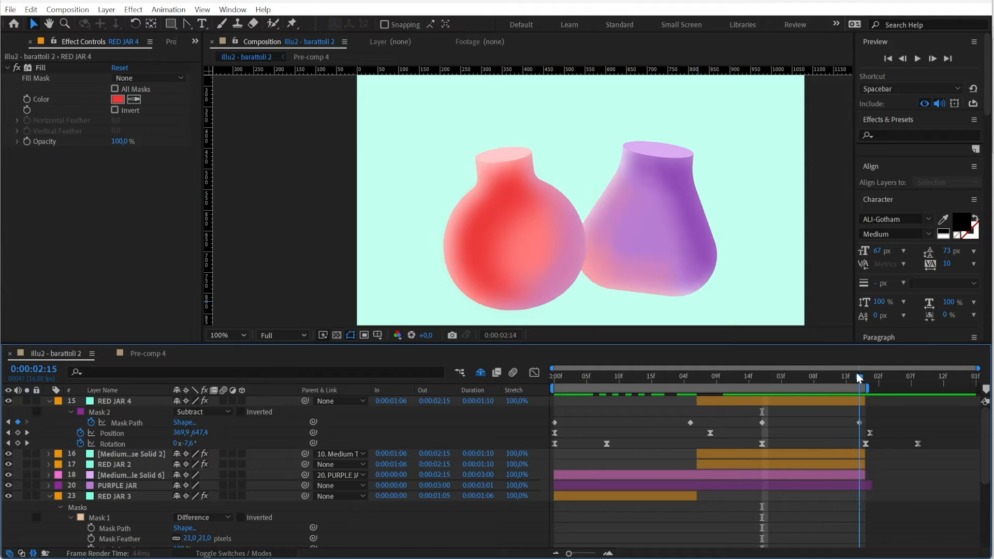
Collapse the RED JAR 4 and RED JAR 3 properties, and give RED JAR and RED JAR 2 the Red label
click(48, 402)
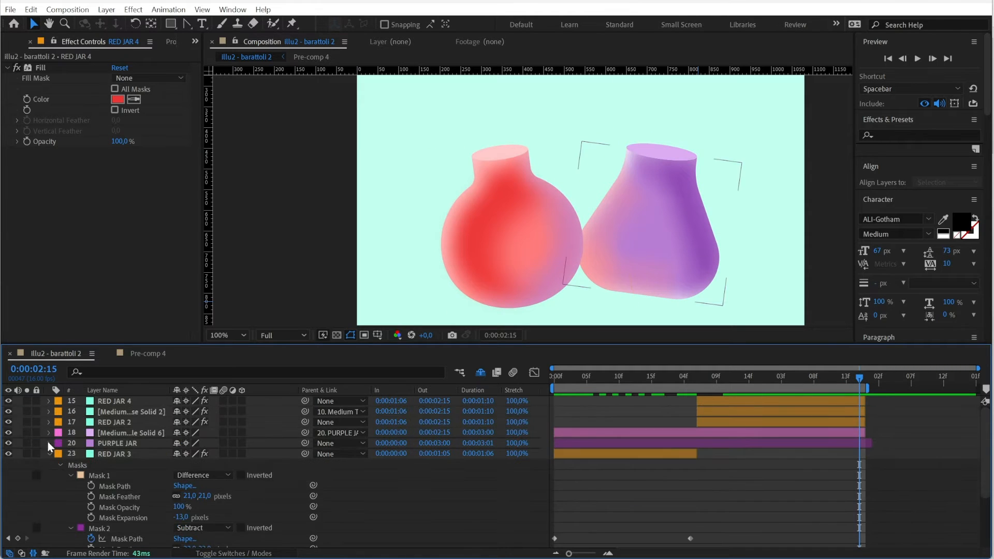
click(47, 454)
click(706, 418)
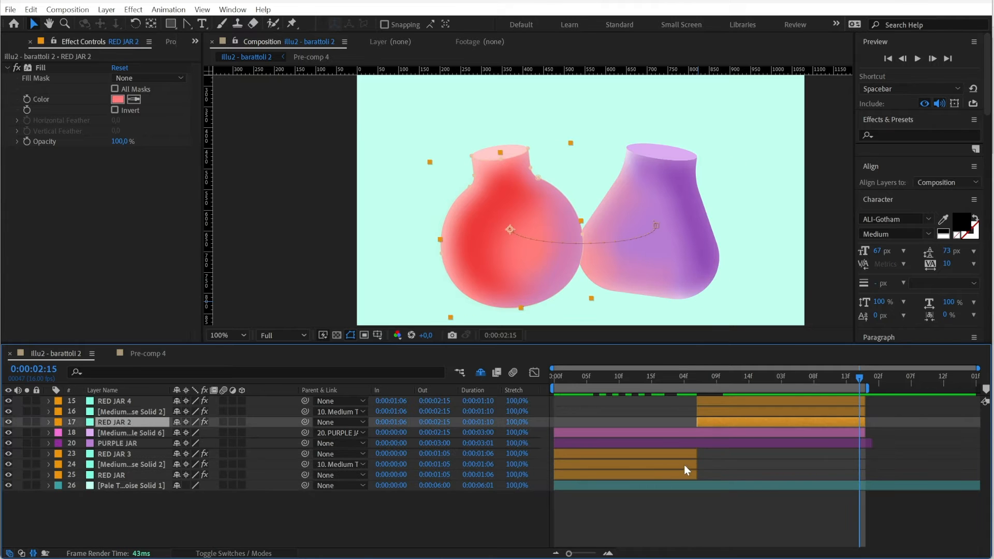
shift+click(675, 472)
click(58, 476)
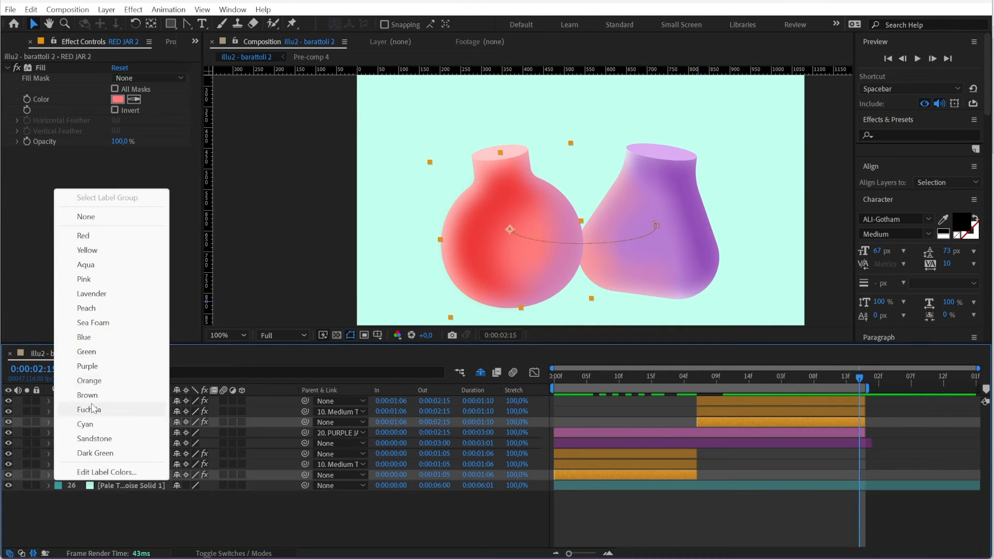
click(109, 243)
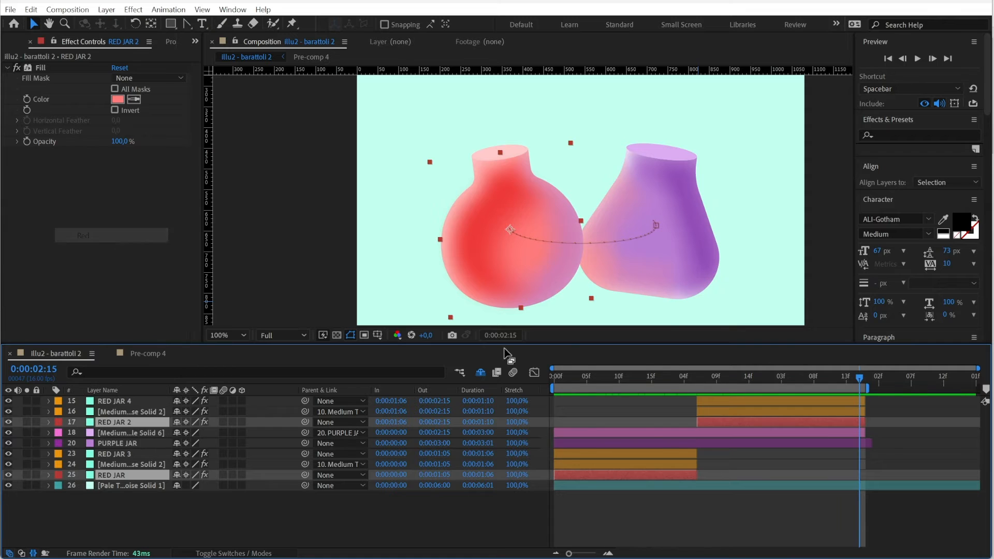
click(644, 519)
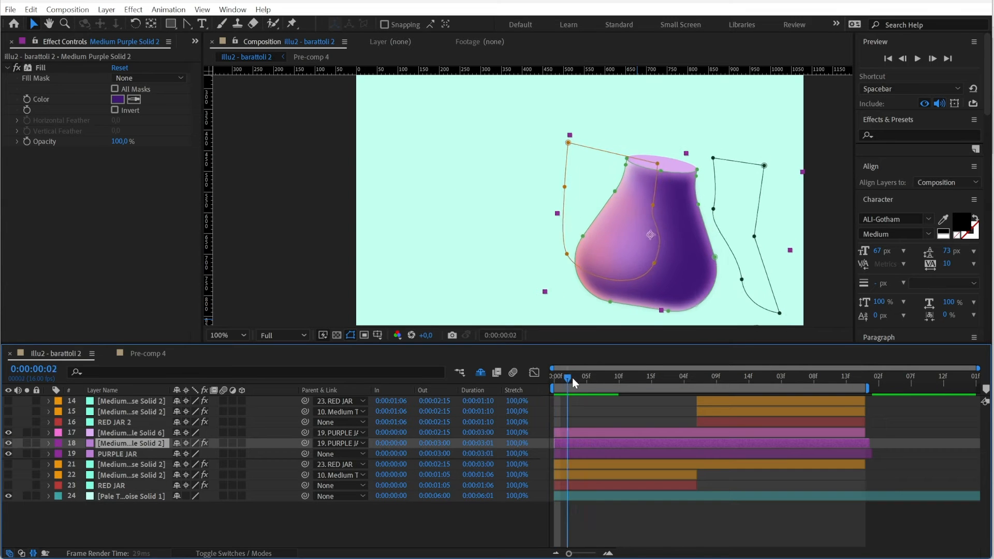
Move the White Solid 5 label layer directly below RED JAR 2 and play the jar animation from the start
drag(574, 382, 853, 371)
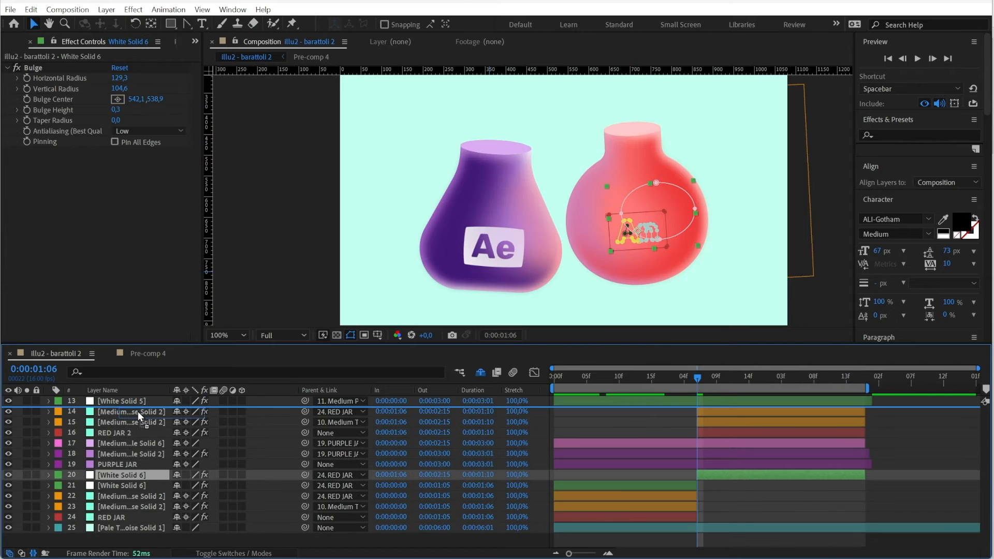
drag(138, 411, 120, 448)
click(107, 412)
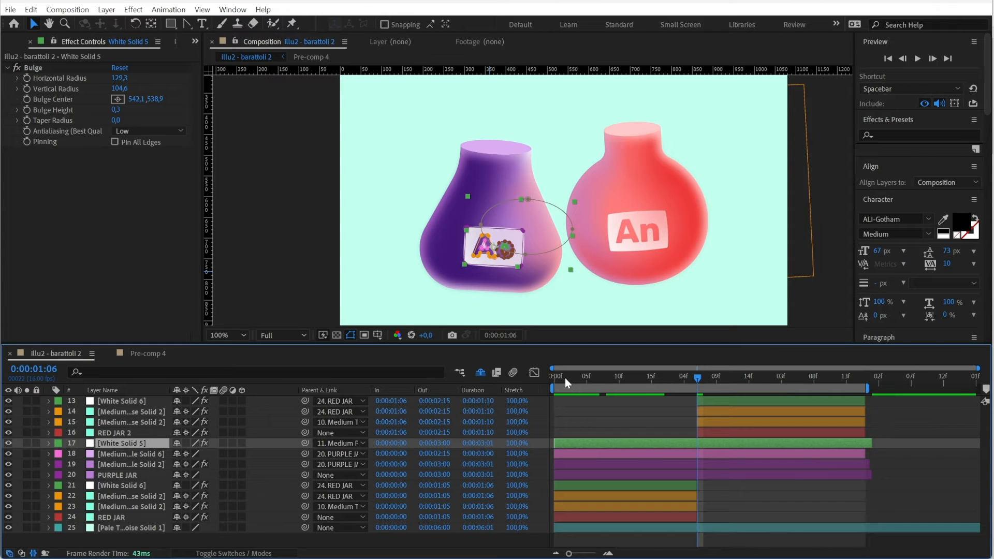
drag(564, 378, 558, 397)
key(space)
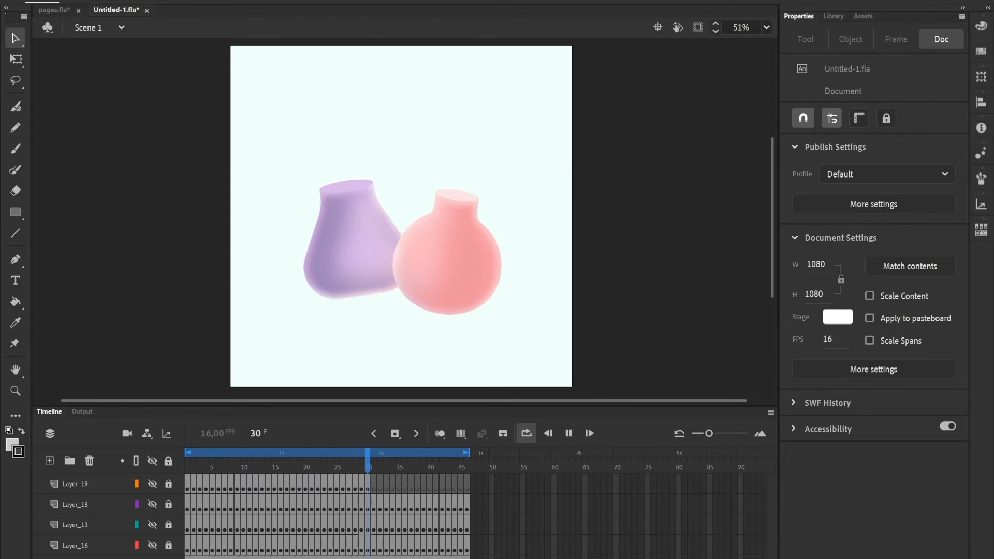
In Animate, show the rough smoke sketch on Layer_16 over the jars and play it from frame 1
click(188, 462)
click(153, 545)
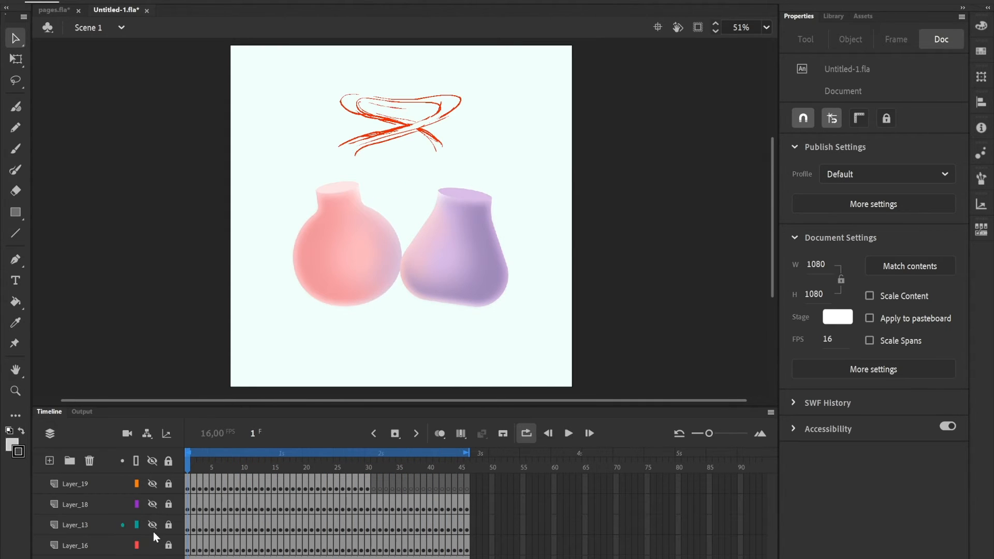
key(Return)
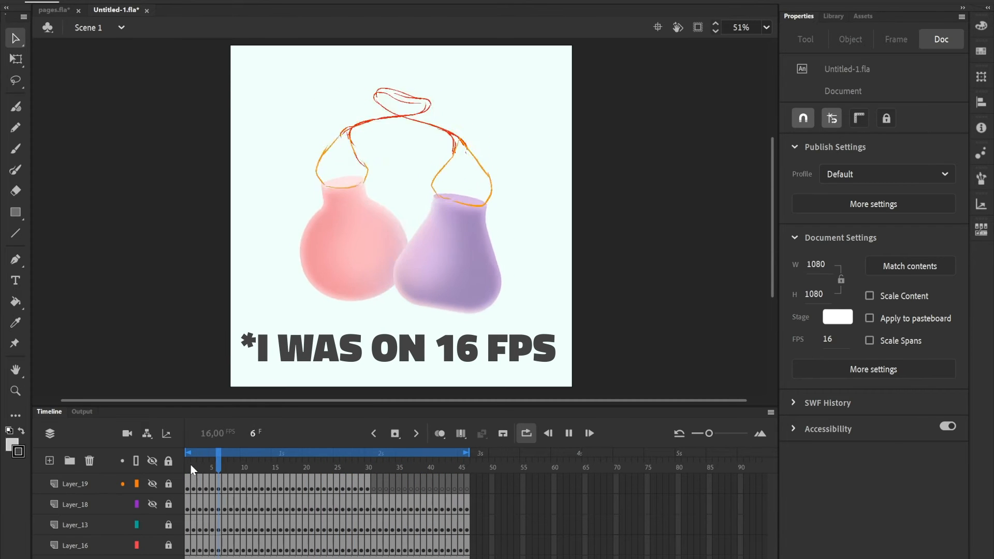
Review the remaining smoke passes from frame 1, showing the outline and shading layers above the rough sketches
scroll(114, 500, up, 2)
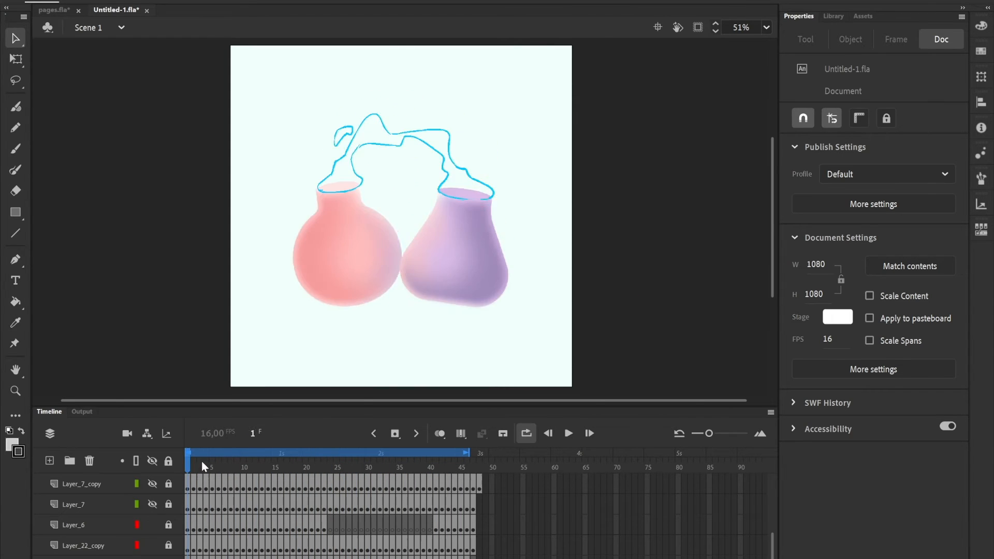
mouse_move(202, 465)
mouse_down()
mouse_move(237, 462)
mouse_move(187, 464)
mouse_up()
key(Return)
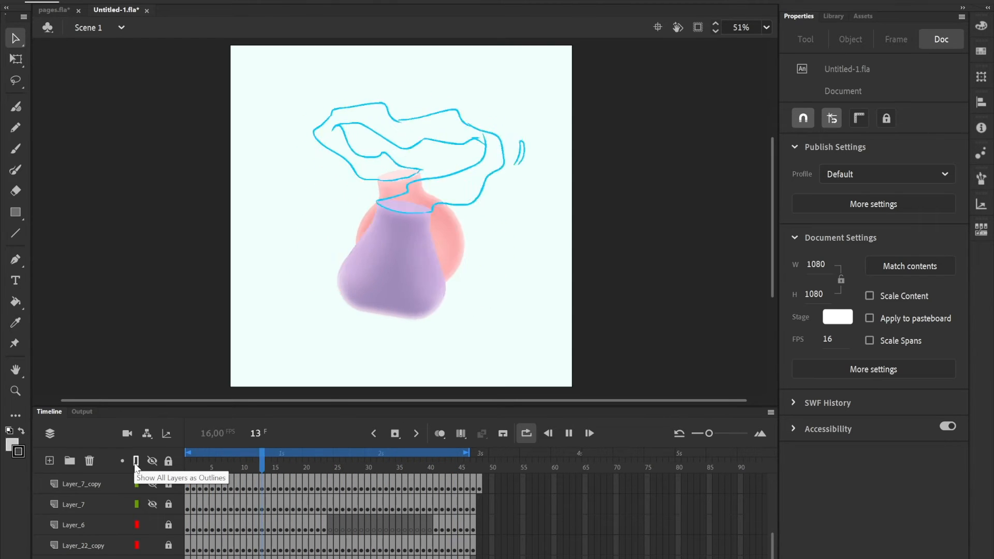
alt+click(150, 483)
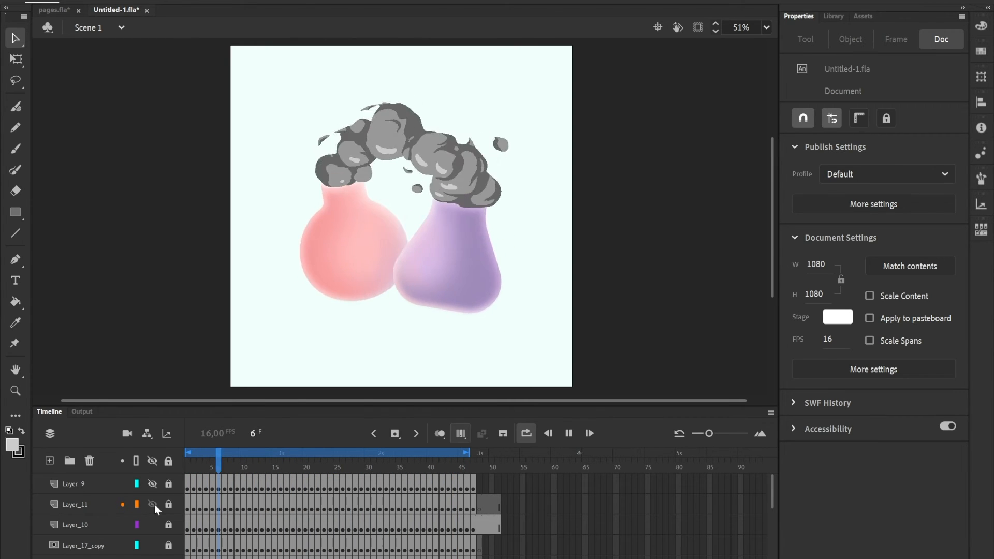
click(203, 464)
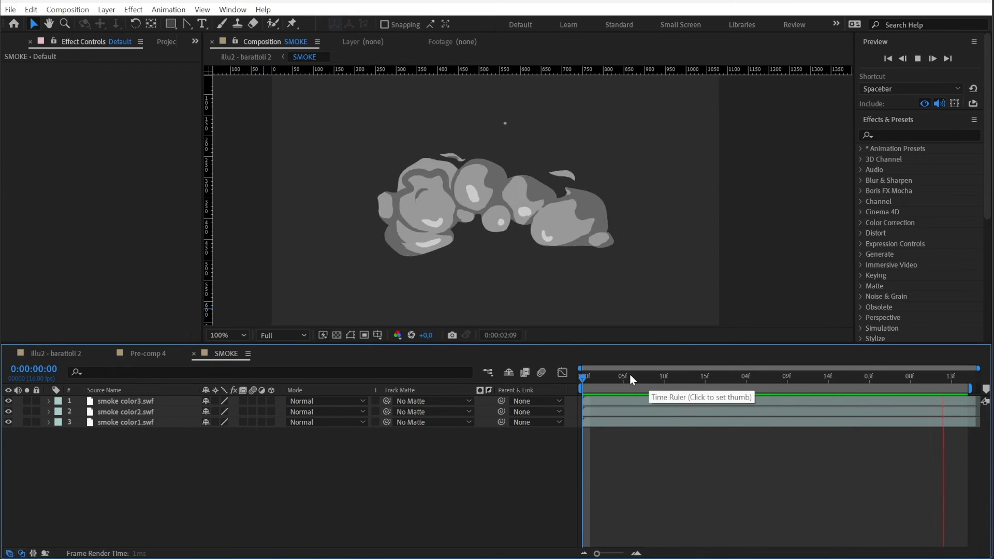
In After Effects, apply Gradient Ramp to smoke color1.swf, with its start at 512, 246 and its end at 529, 438
key(space)
click(147, 422)
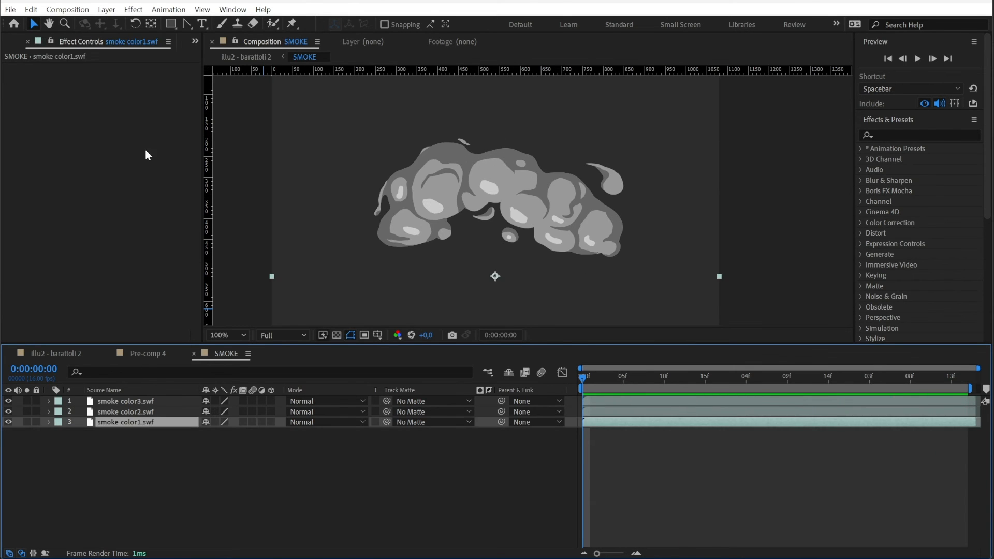
click(134, 9)
mouse_move(207, 223)
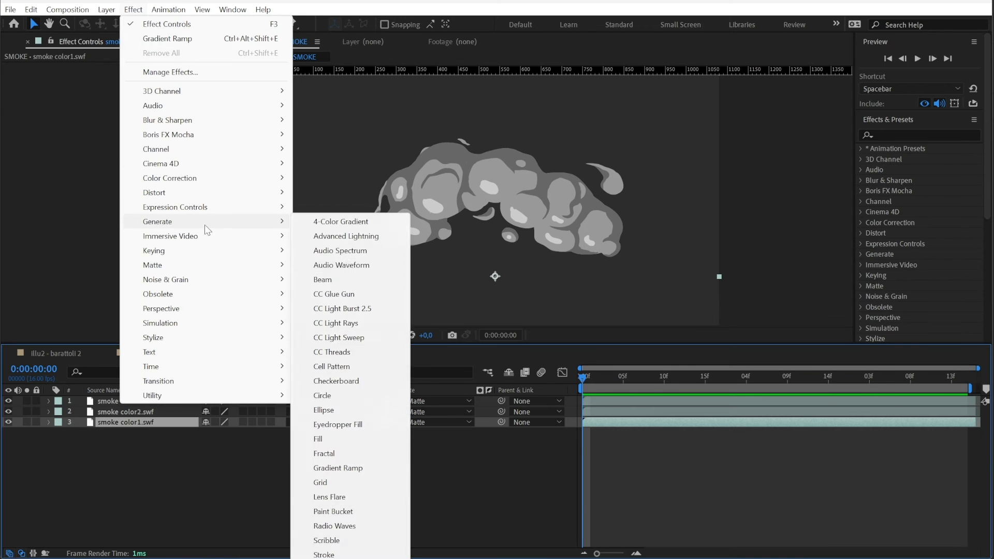
click(344, 467)
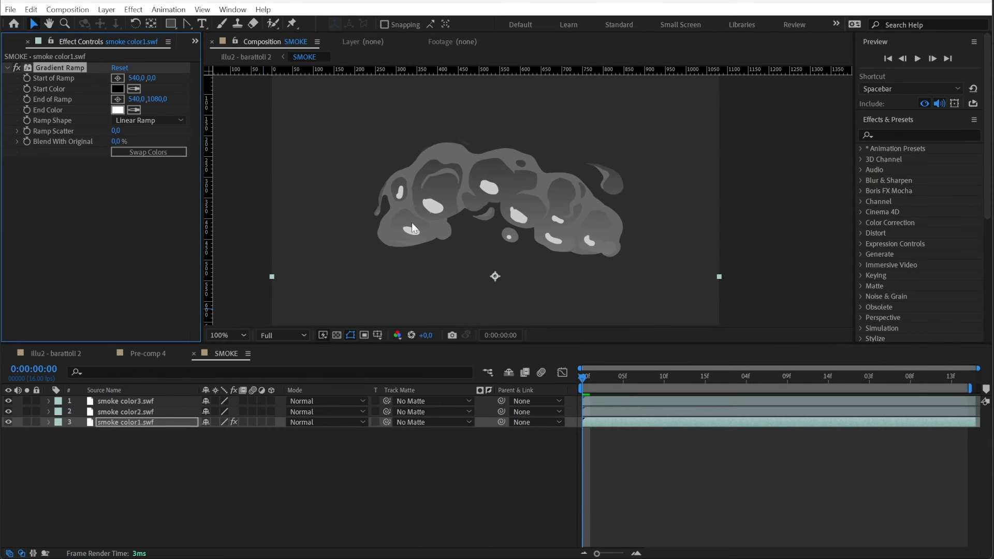
click(483, 154)
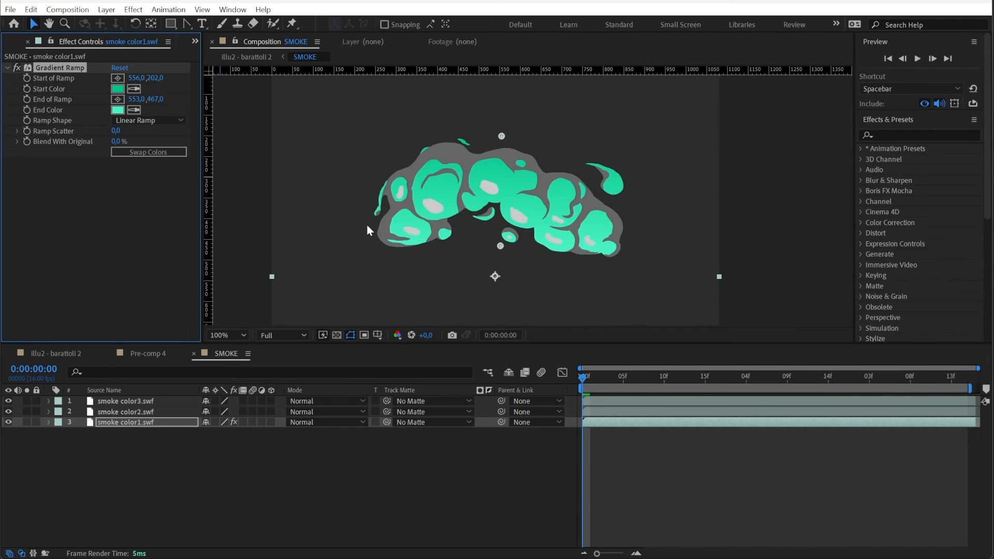
Paste the green Gradient Ramp onto smoke color2.swf and set its Start Color to 00986C
click(125, 411)
key(ctrl+v)
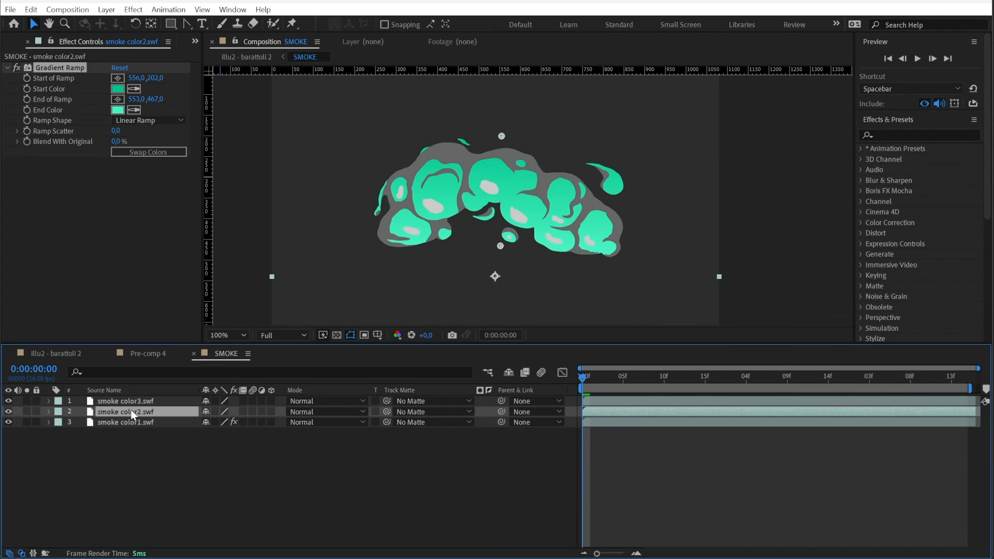
click(119, 89)
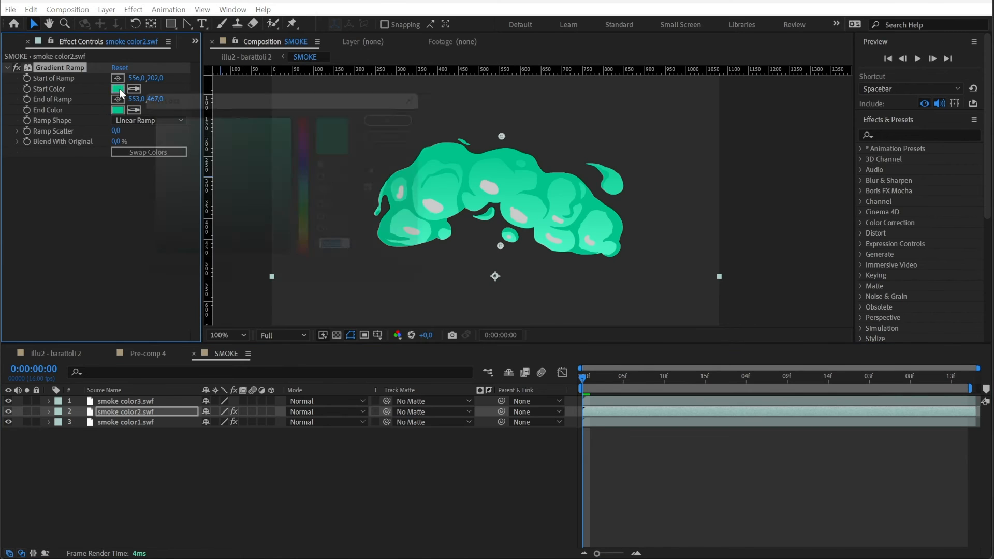
click(292, 179)
drag(292, 178, 312, 172)
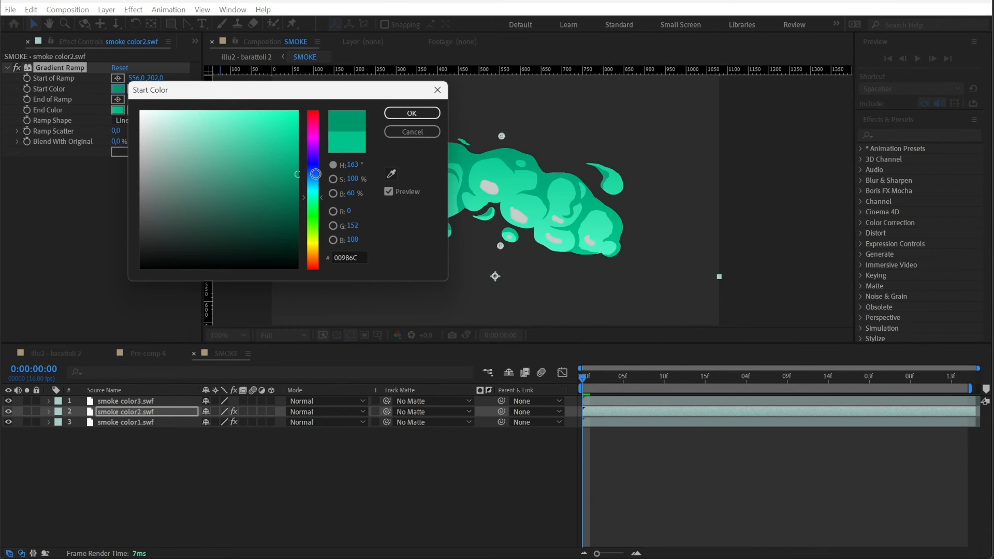
click(420, 116)
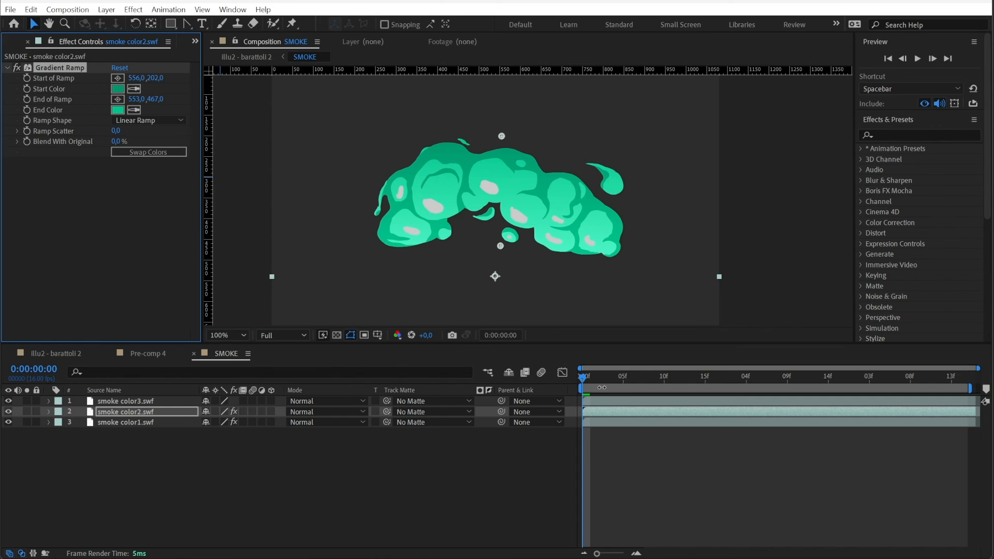
Apply a Fill effect to smoke color3.swf, sample the smoke's green and lighten it to a pale mint
click(618, 403)
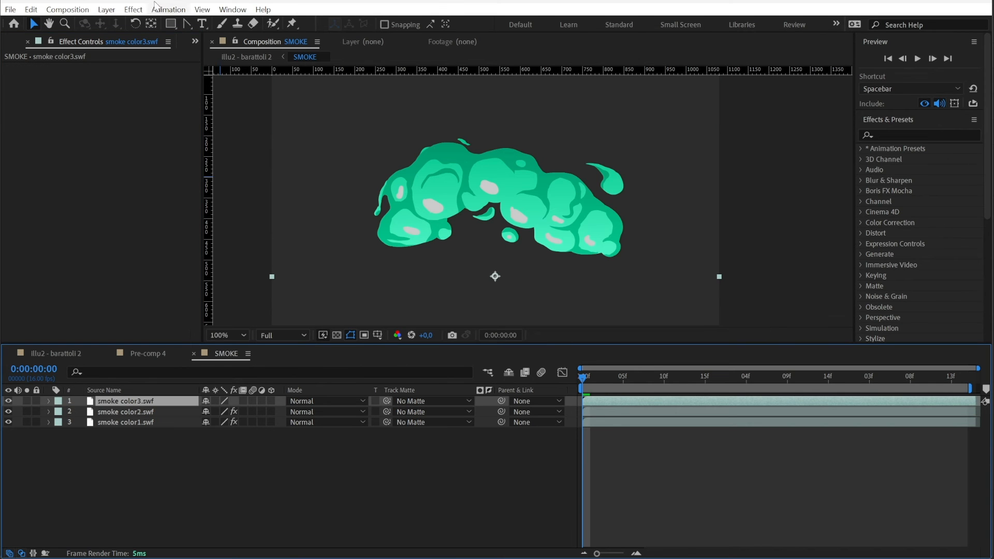
click(134, 10)
mouse_move(174, 228)
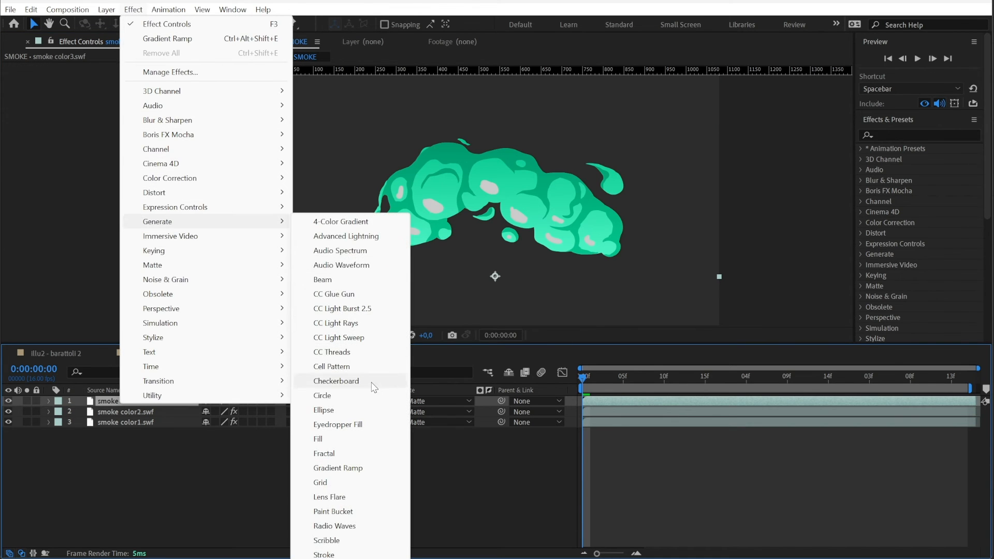
click(332, 444)
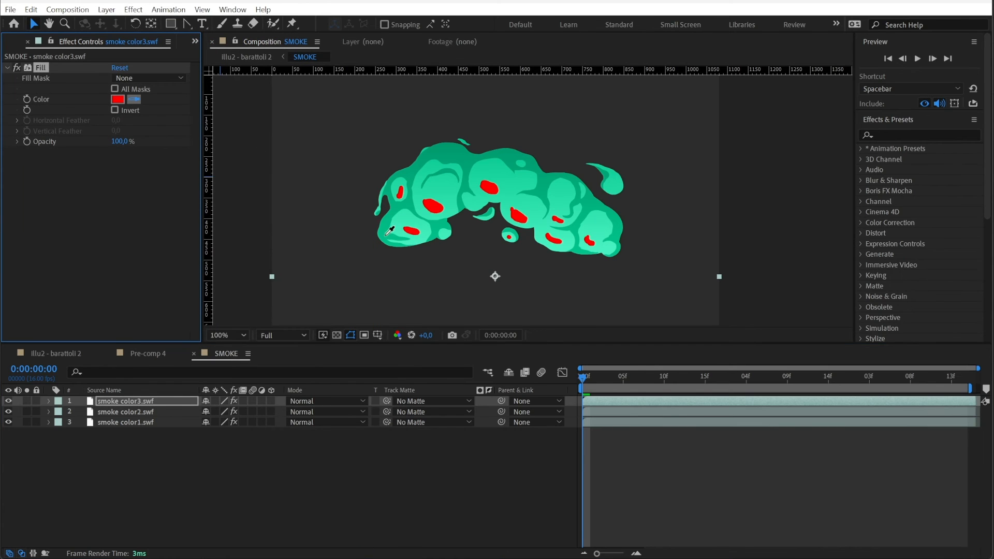
click(418, 236)
click(118, 99)
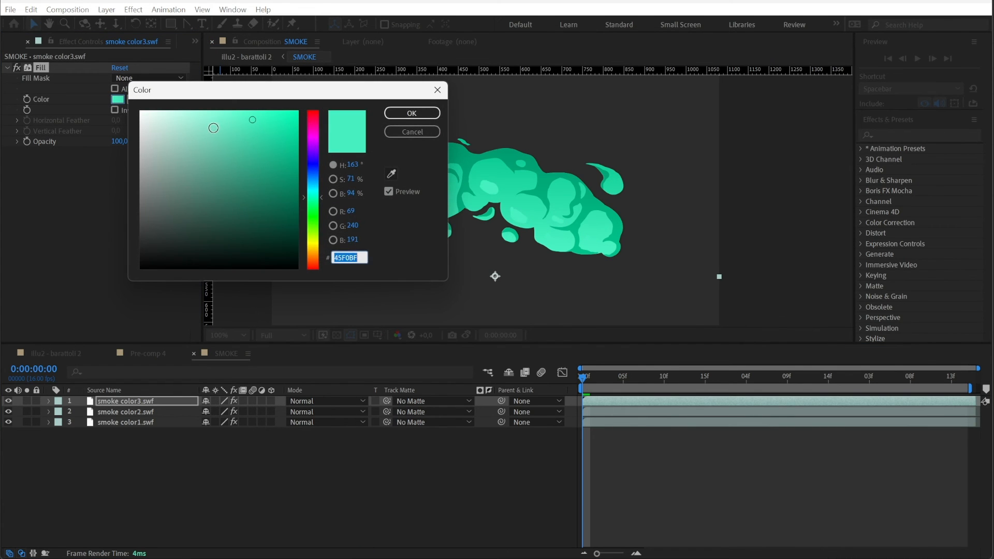
drag(207, 122, 205, 102)
click(409, 113)
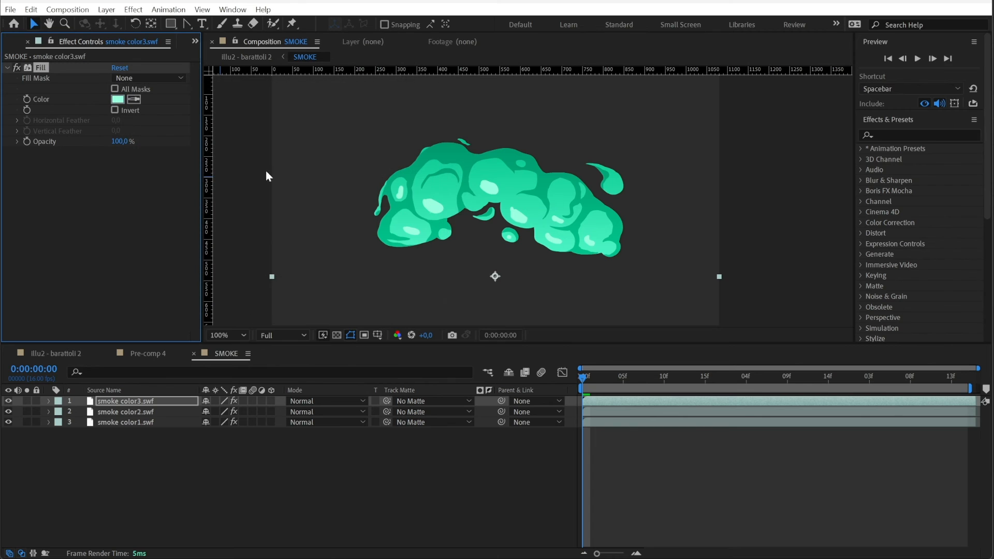
Apply Gaussian Blur (Legacy) to smoke color3.swf with a Blurriness of 10.2, and select smoke color2.swf
click(902, 137)
text(gauss)
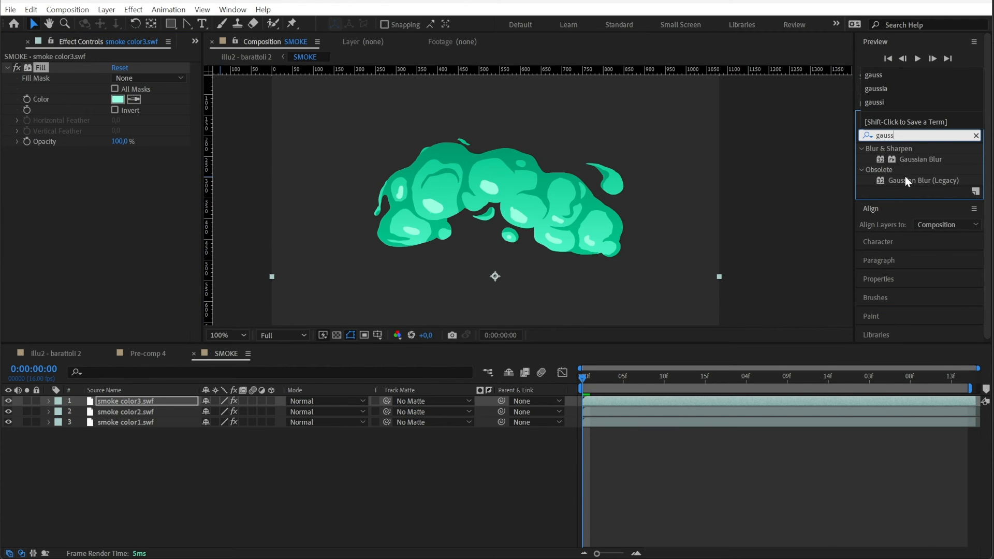
drag(905, 180, 651, 401)
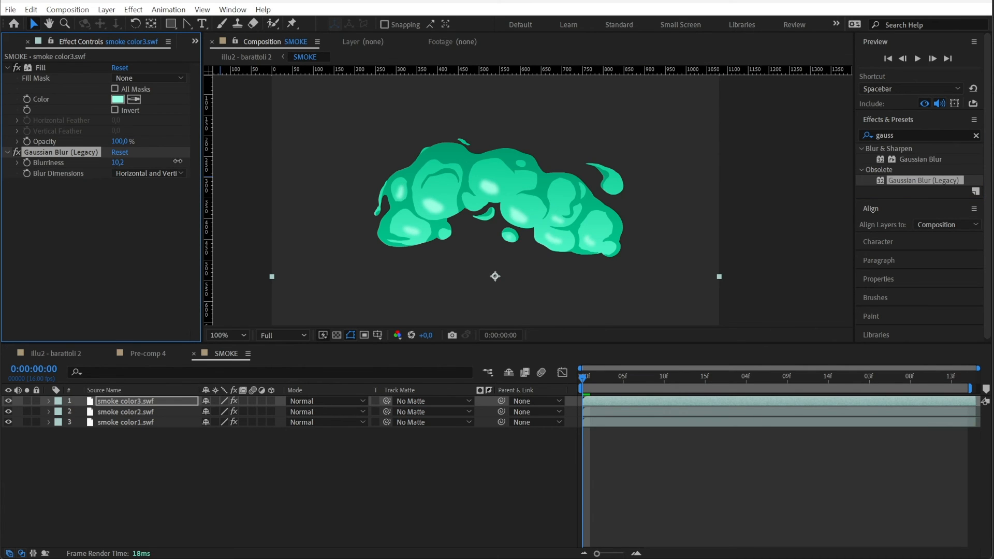
click(115, 410)
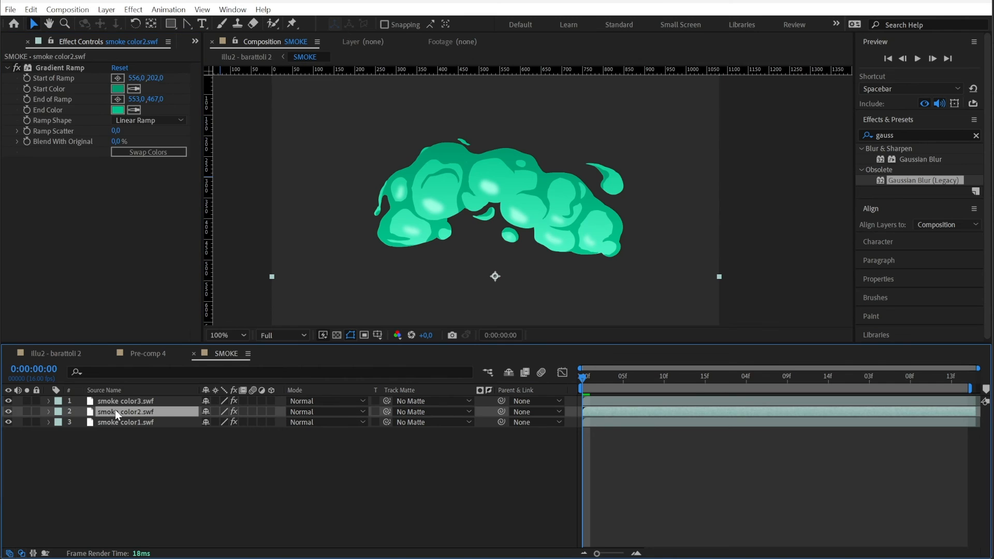
Place the SMOKE composition above the jar layers in Illu2 - barattoli 2, starting at 0:00:00:00, and preview the animation
drag(568, 402, 559, 401)
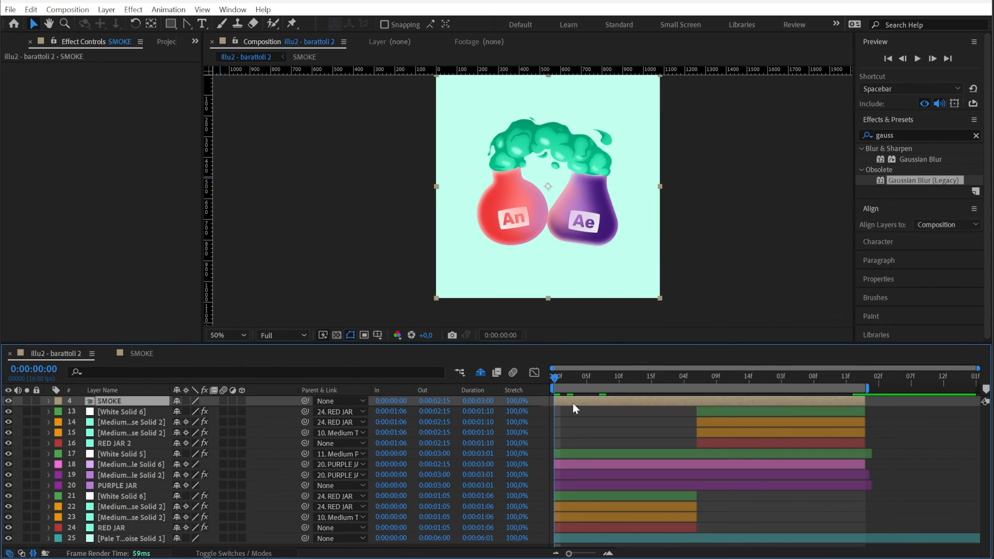
key(space)
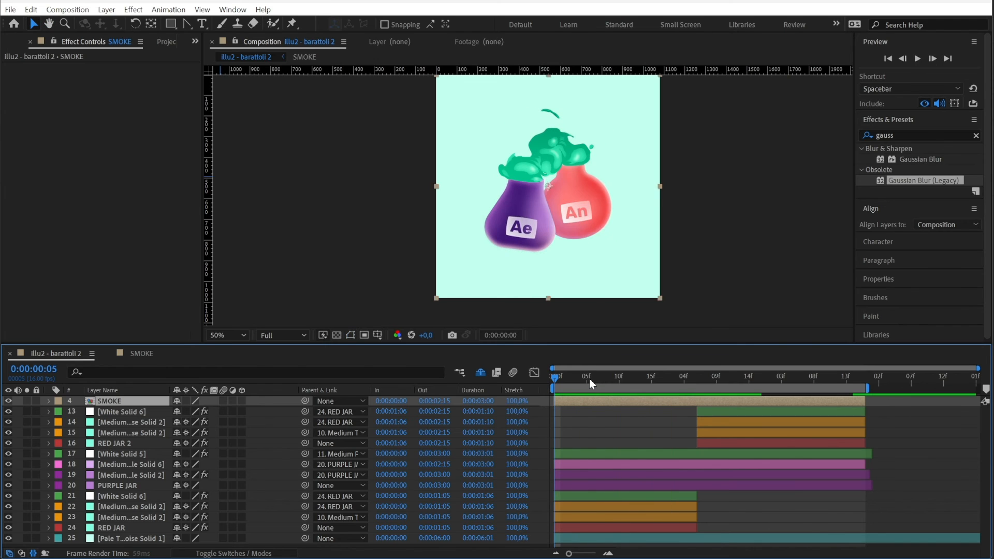
click(587, 378)
Apply Brightness & Contrast to the SMOKE layer with Brightness 20 and play the animation
click(901, 136)
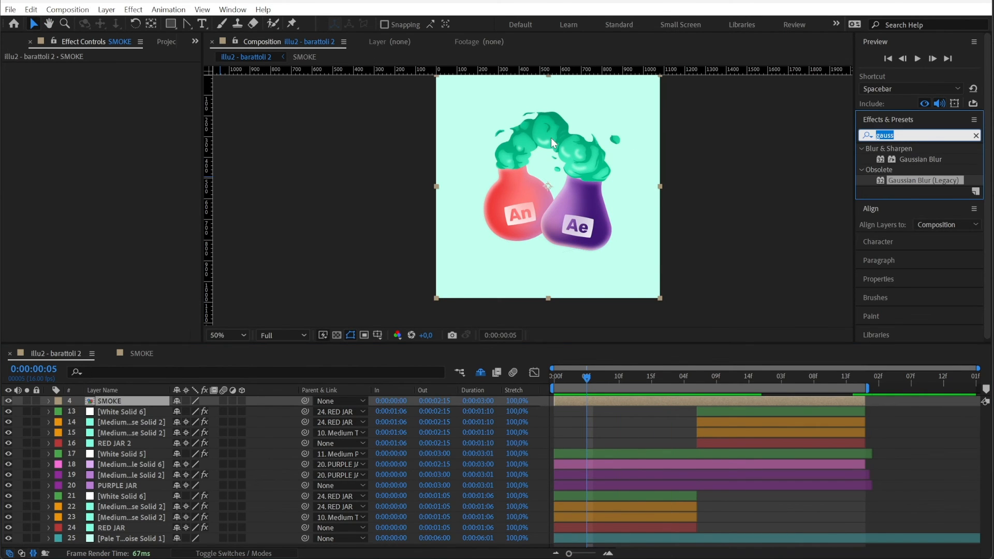
text(bright)
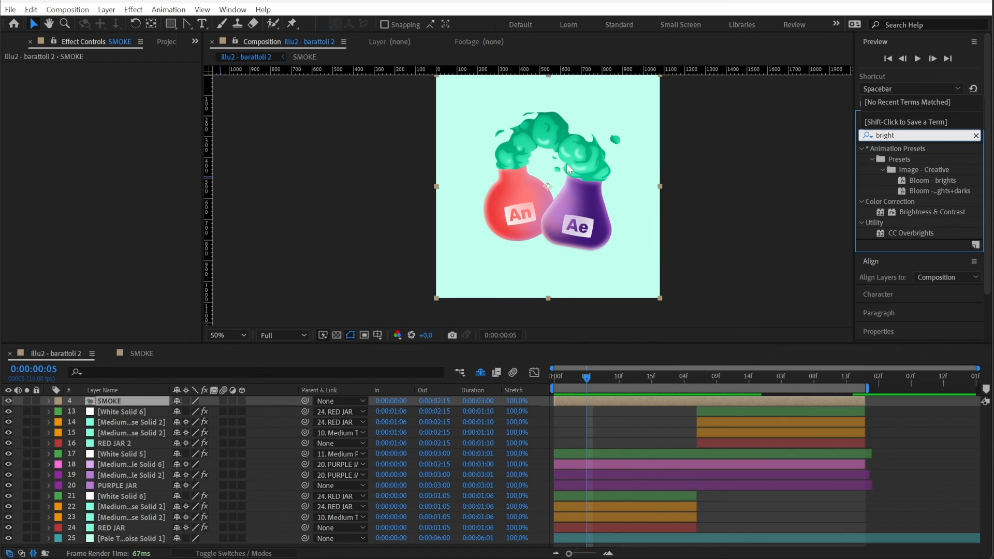
drag(943, 211, 611, 402)
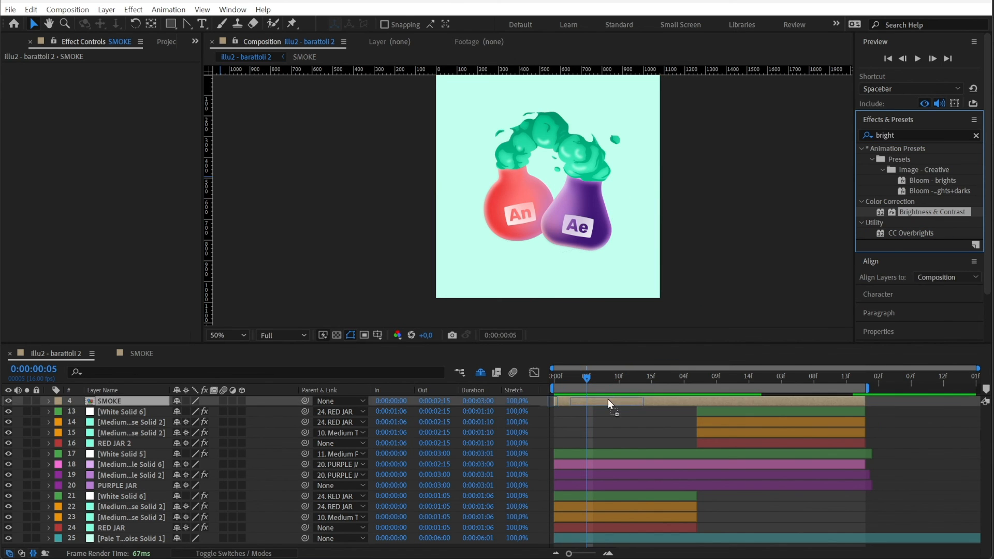
click(113, 77)
text(2)
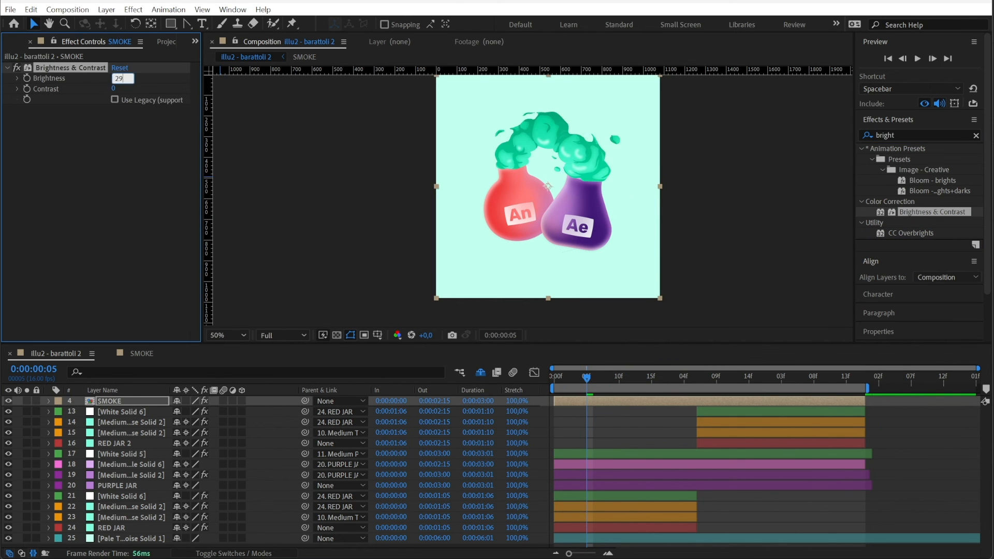
text(0)
key(Return)
key(space)
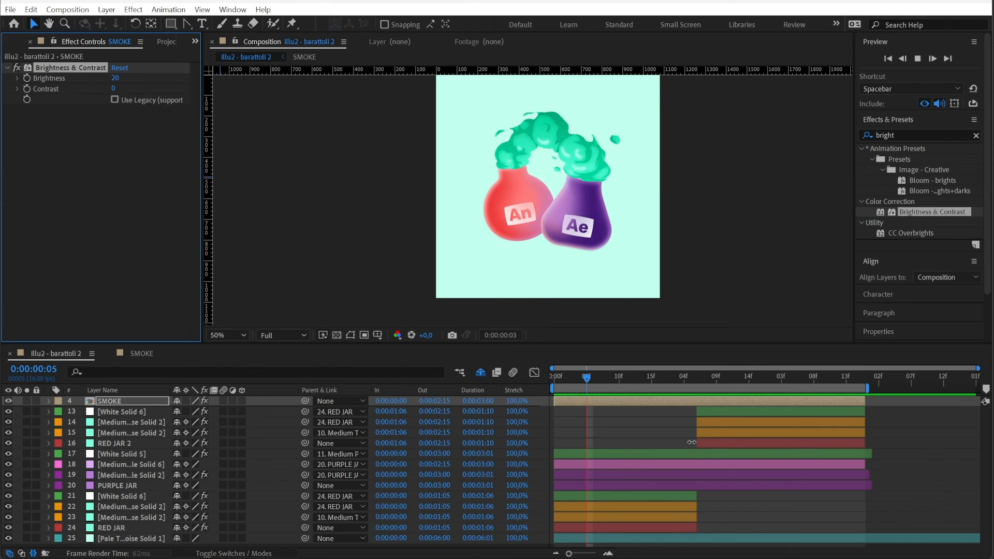